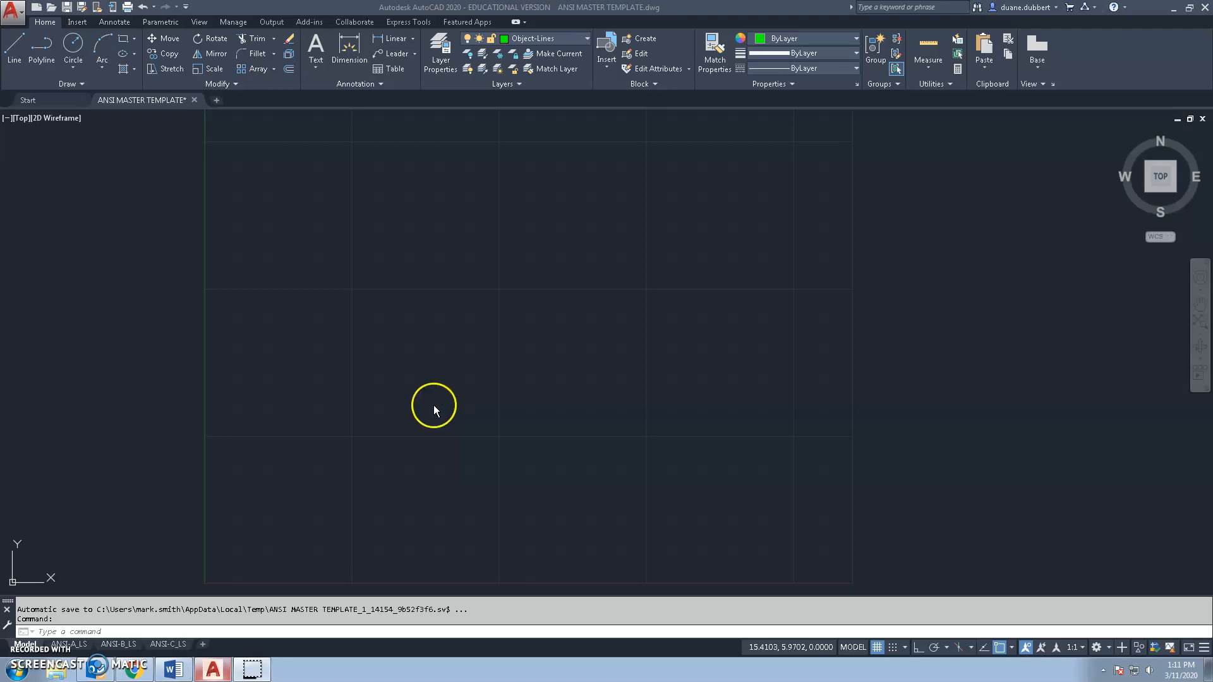
# Step: Rename the ARCHTEXT table style to ARCHTABLE and set it as the current table style
pyautogui.click(111, 21)
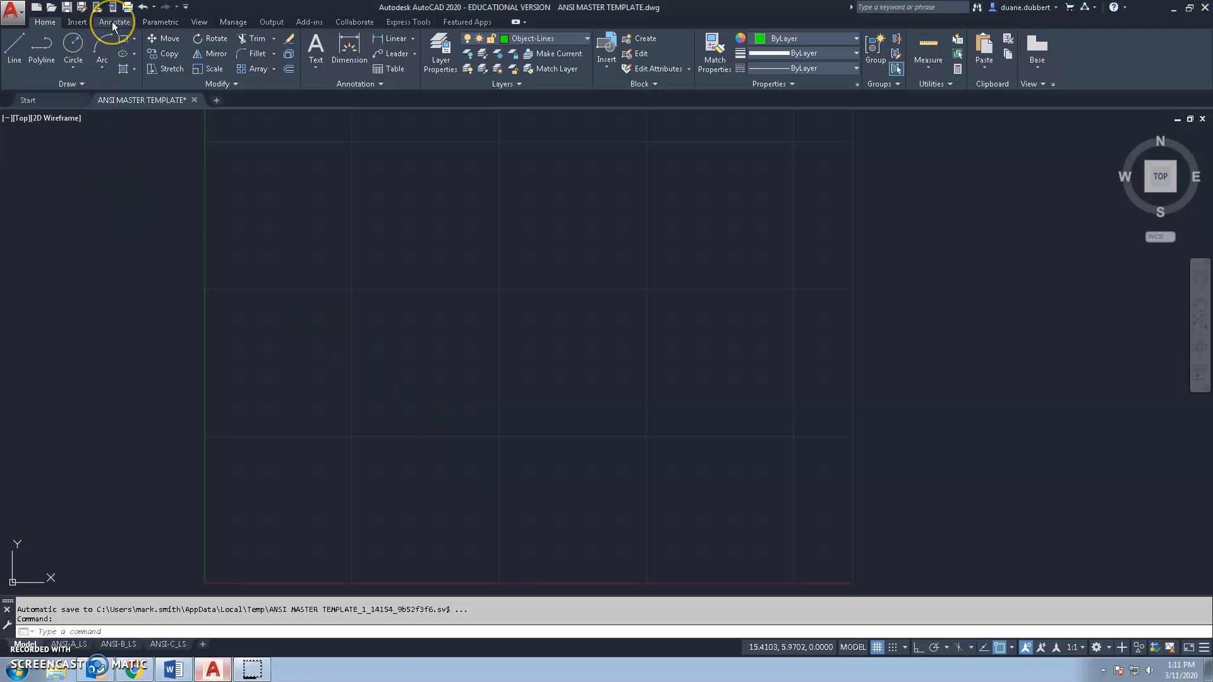
pyautogui.click(112, 21)
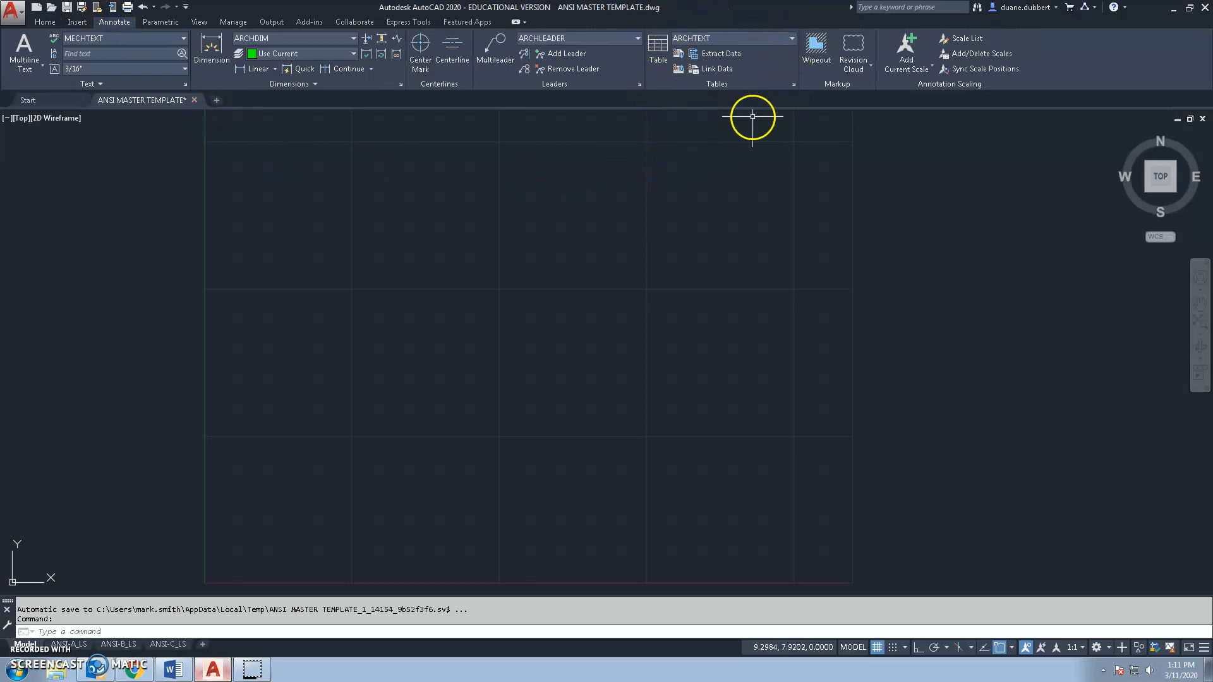
pyautogui.click(794, 84)
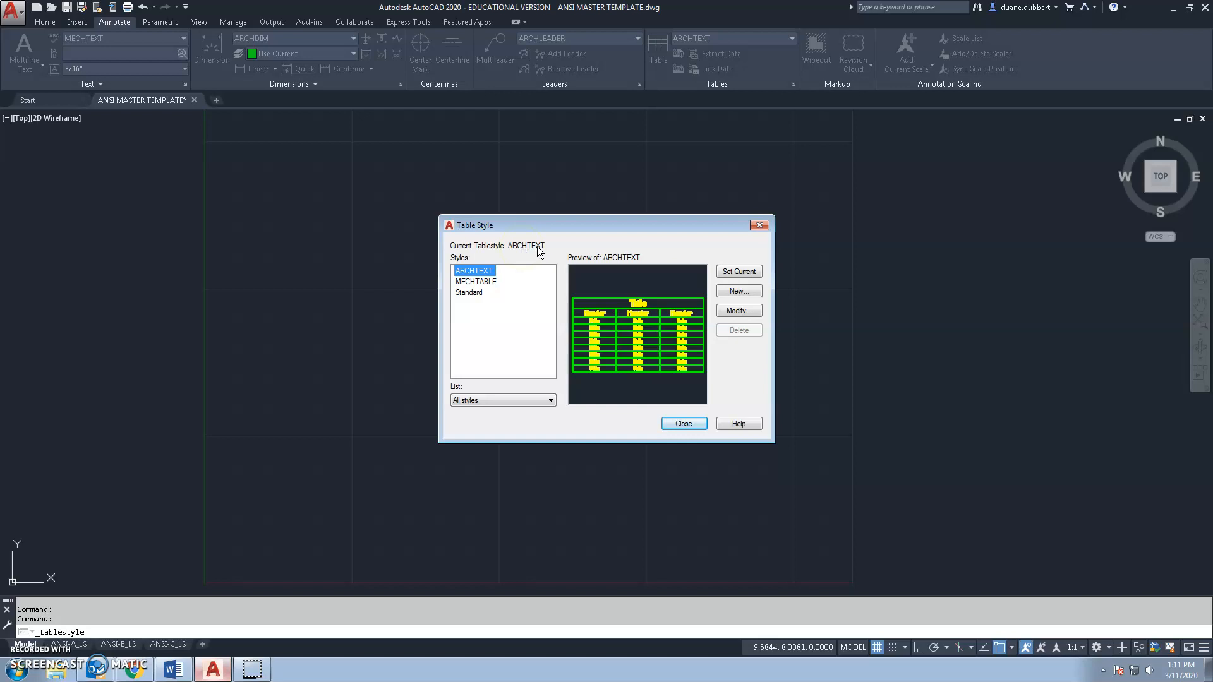
pyautogui.rightClick(473, 273)
pyautogui.click(491, 294)
pyautogui.click(518, 341)
pyautogui.click(475, 270)
pyautogui.click(739, 271)
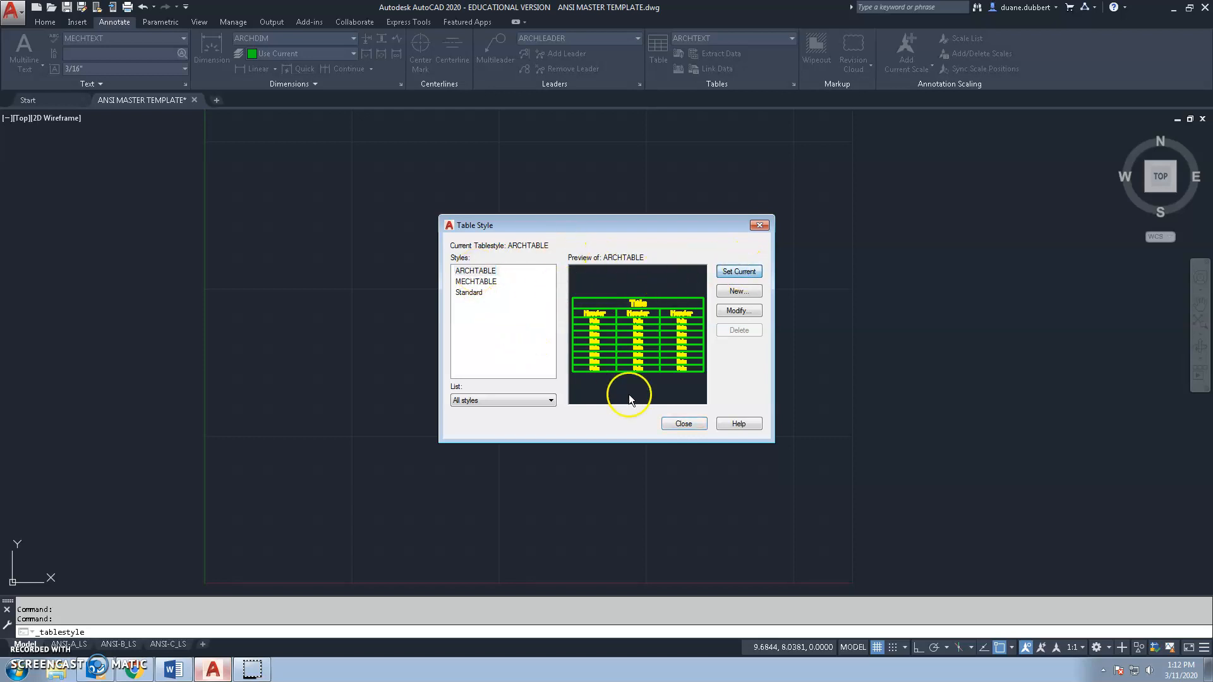
pyautogui.click(682, 421)
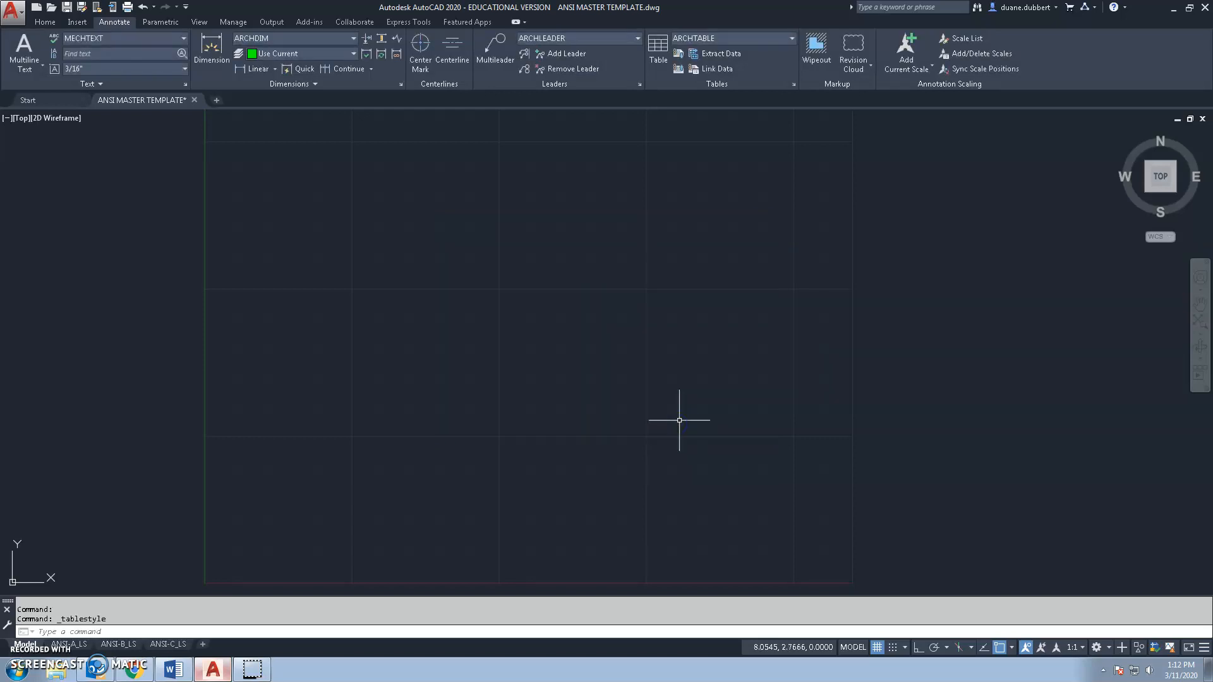
# Step: Make the Tables layer current
pyautogui.click(36, 24)
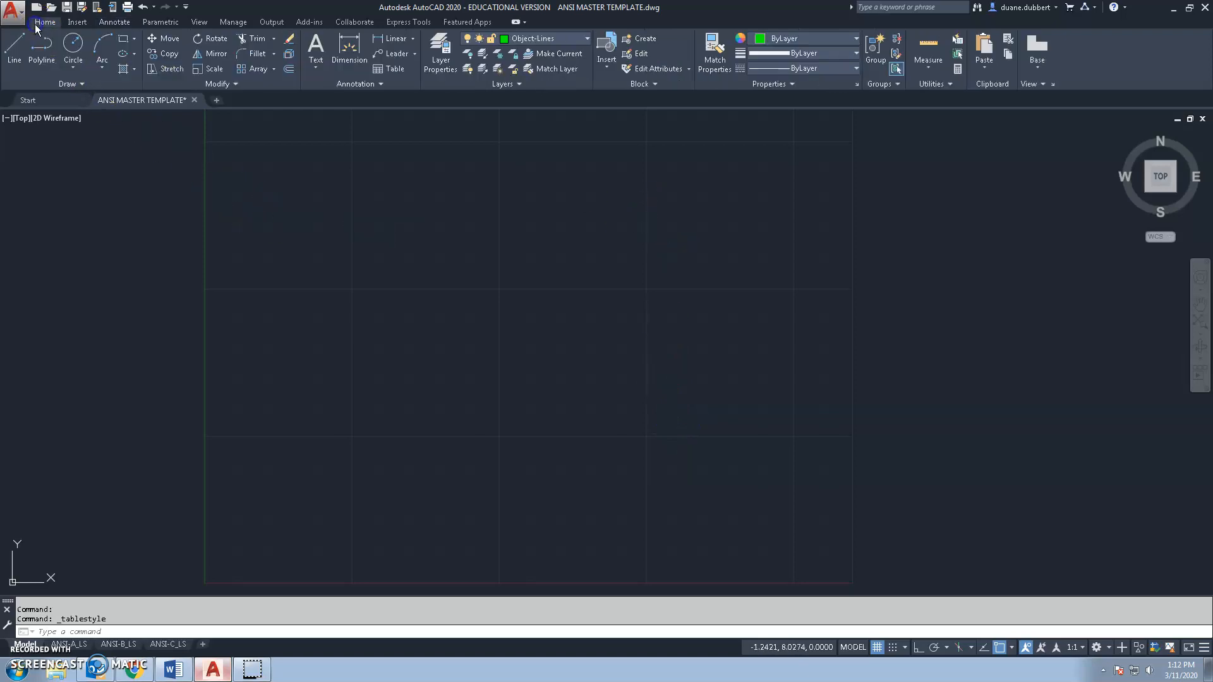
pyautogui.click(587, 40)
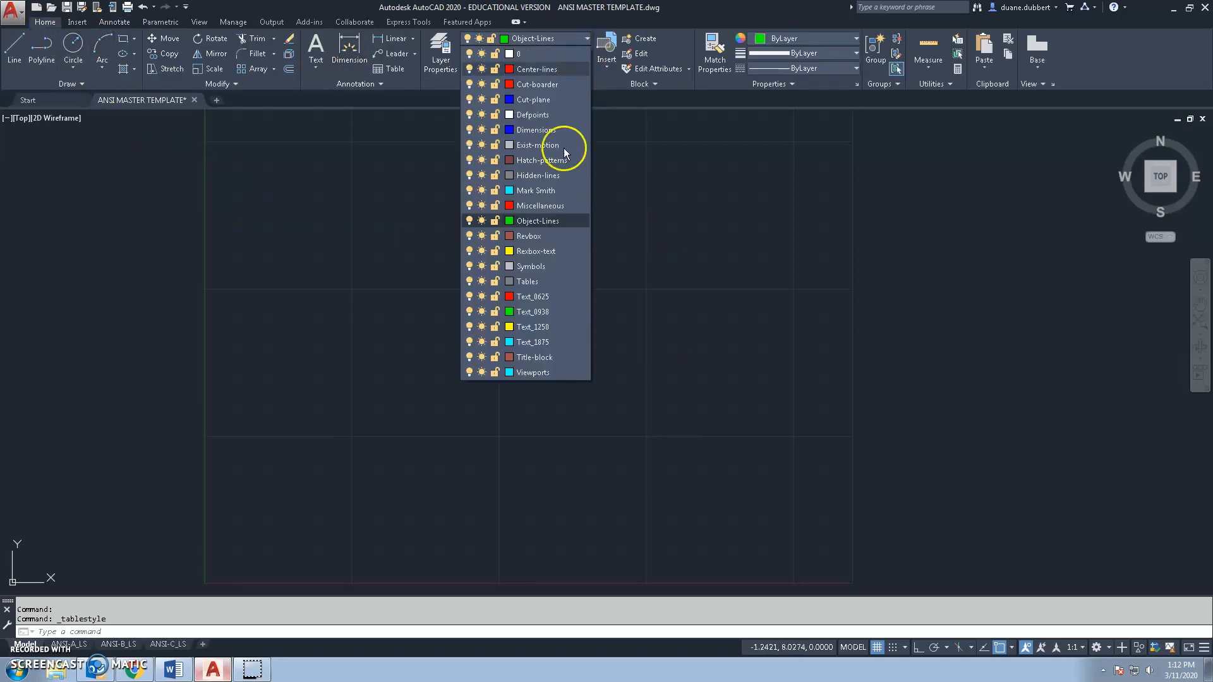
pyautogui.click(536, 281)
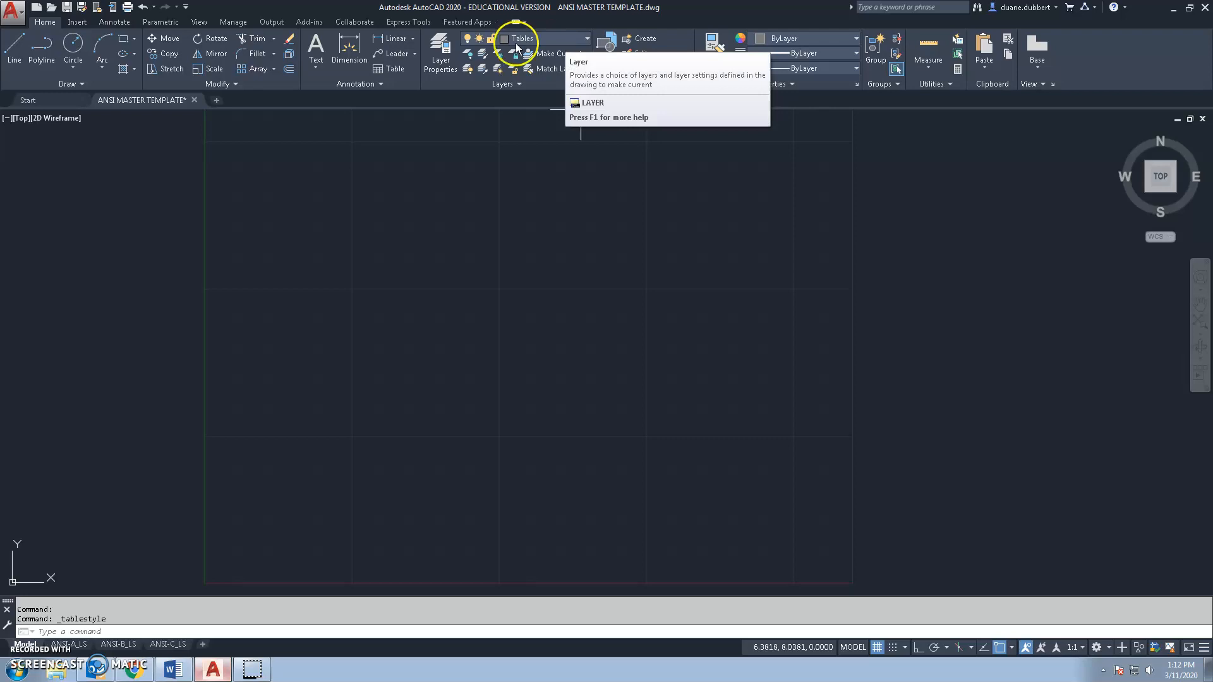
# Step: Insert an empty table with 17 columns and 18 data rows at about (1.39, 6.82), leaving the title cell blank
pyautogui.click(107, 24)
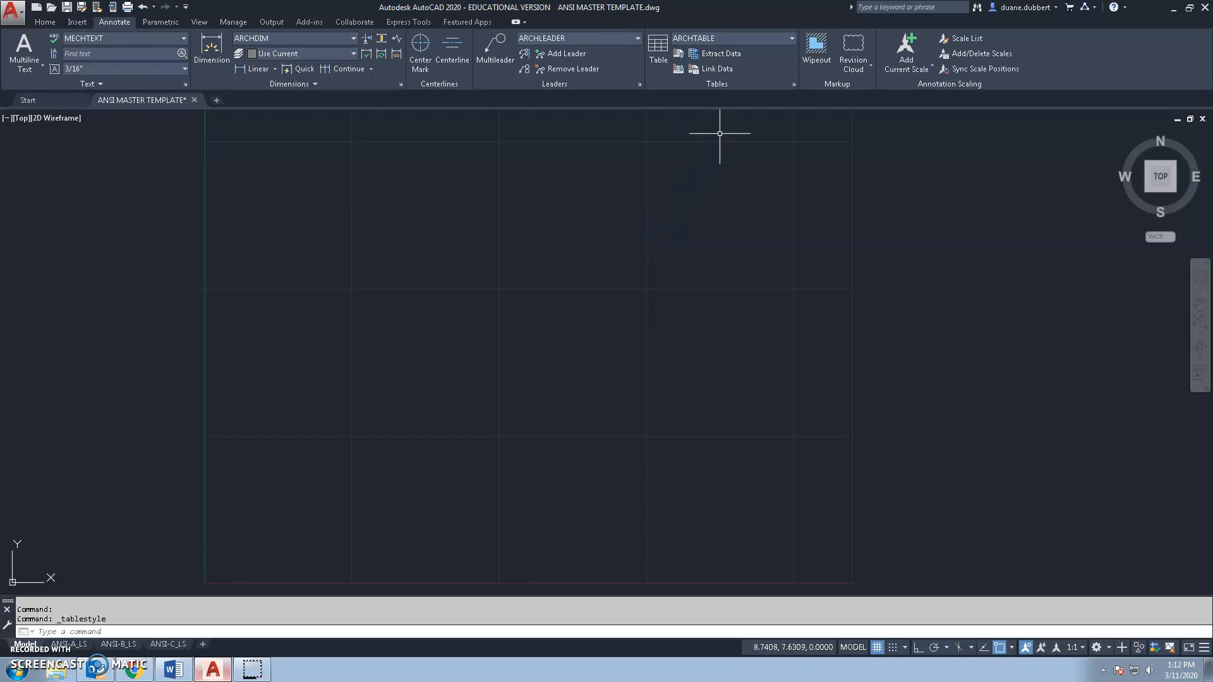
pyautogui.click(657, 52)
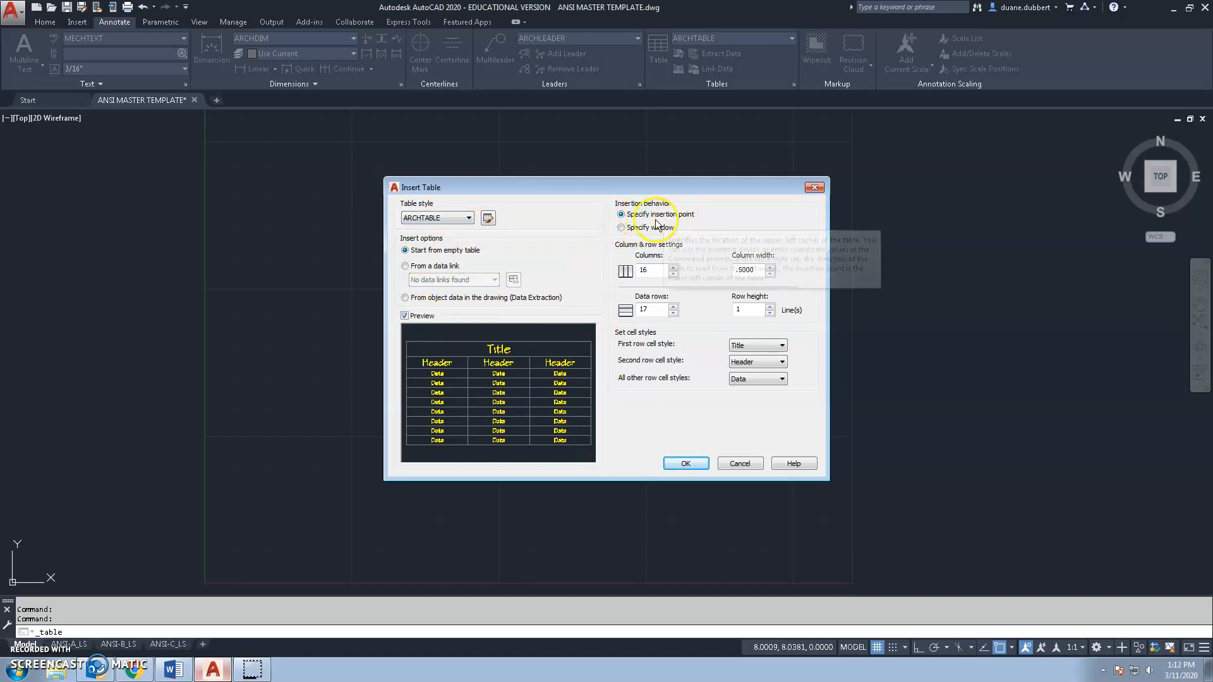
pyautogui.doubleClick(631, 270)
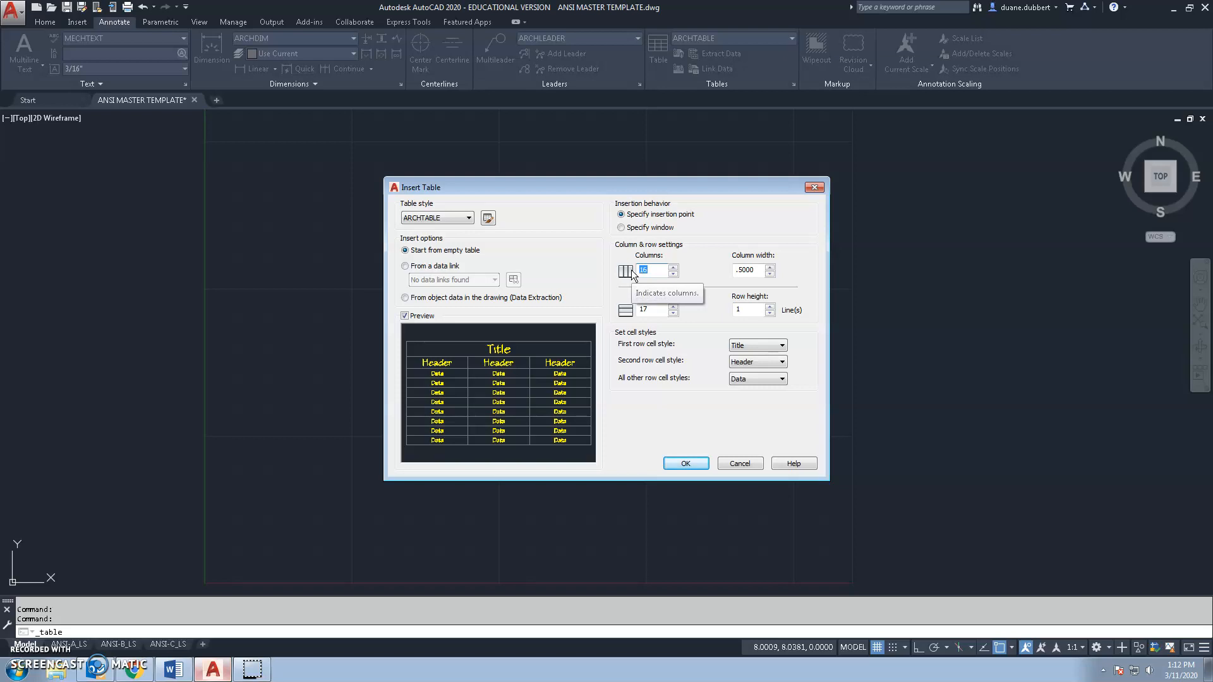
pyautogui.write('1')
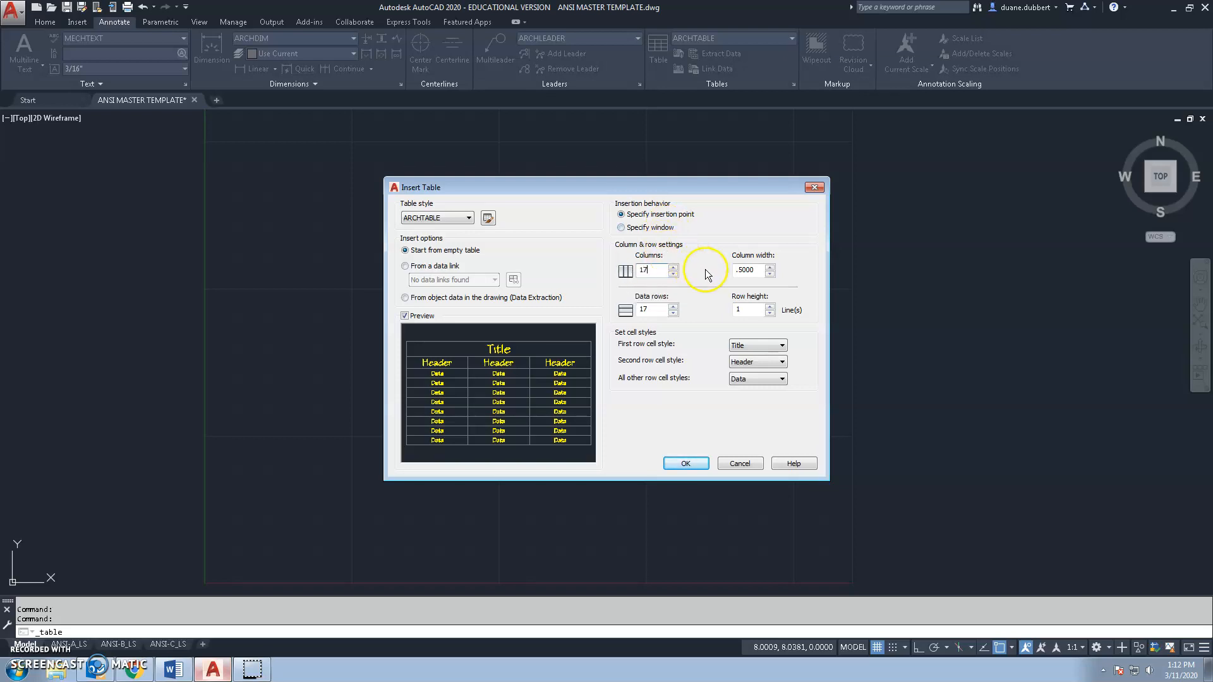
pyautogui.click(613, 310)
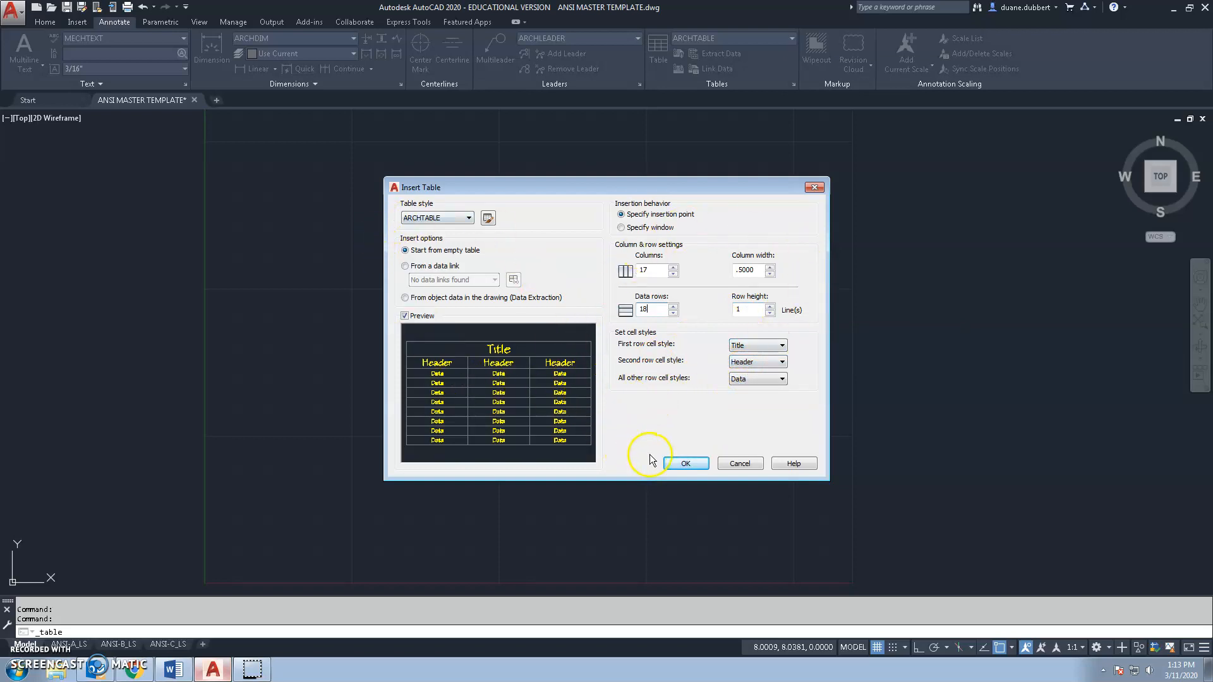
pyautogui.click(677, 464)
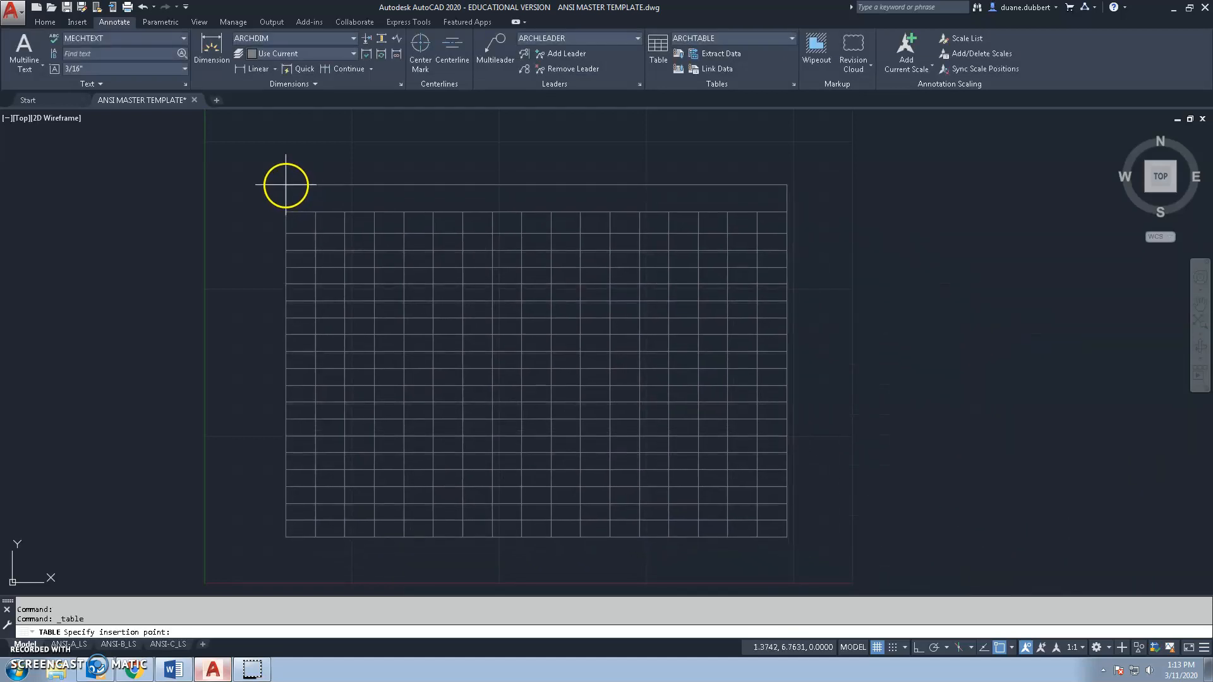
pyautogui.click(285, 183)
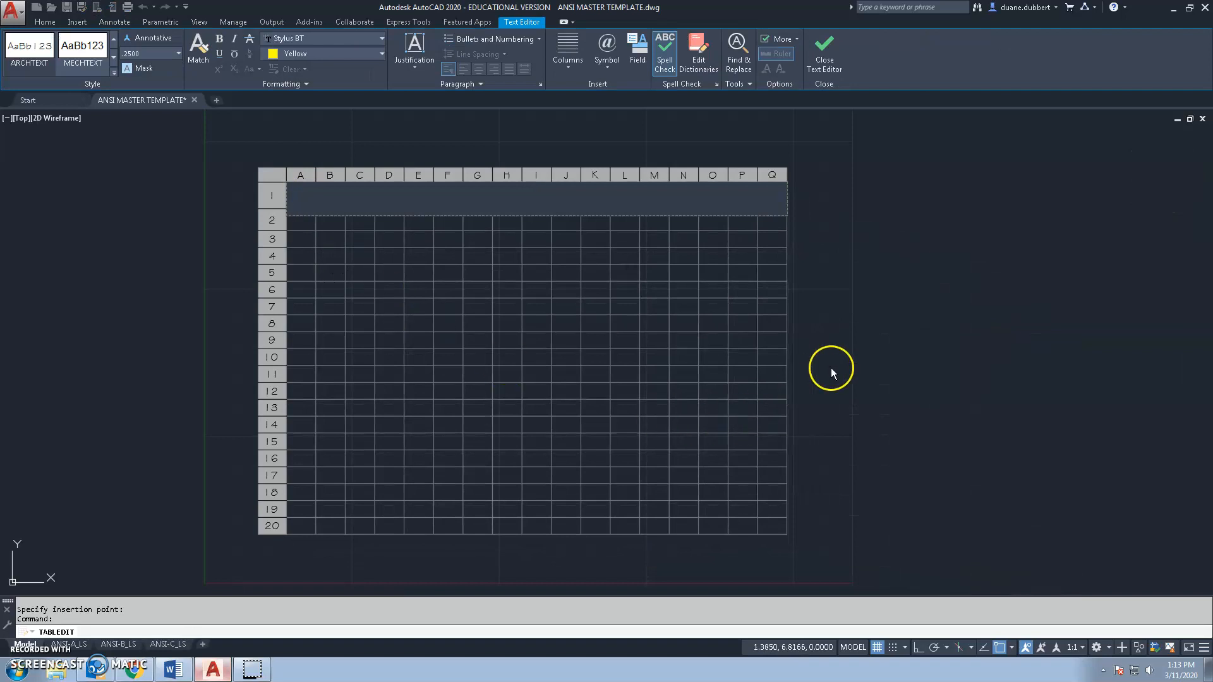
pyautogui.click(916, 344)
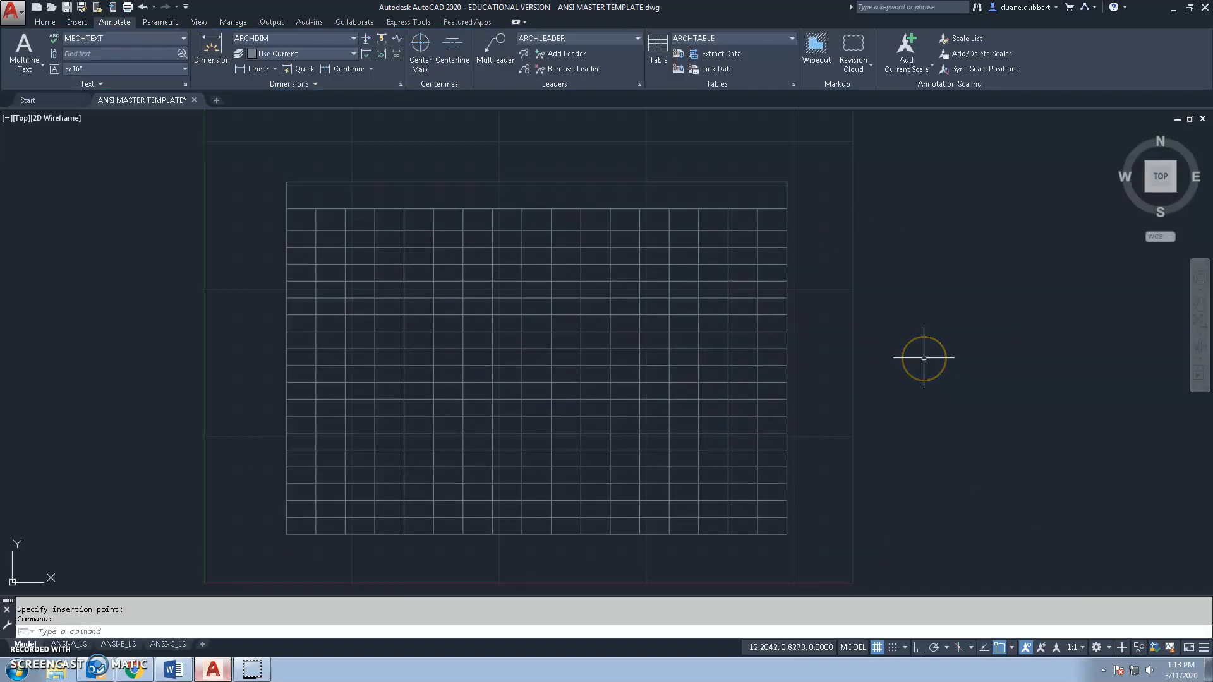
# Step: Uniformly shrink the table's width by stretching its upper-right corner inward, keeping the left edge in place
pyautogui.click(785, 254)
pyautogui.click(786, 244)
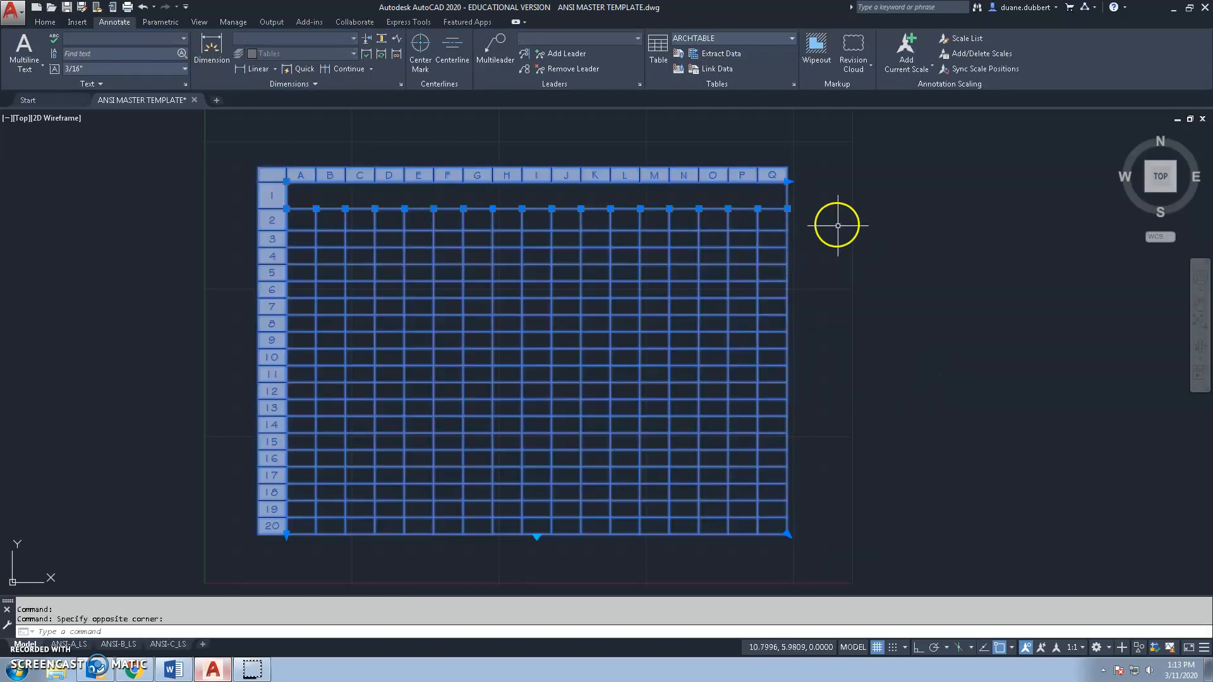
pyautogui.click(787, 182)
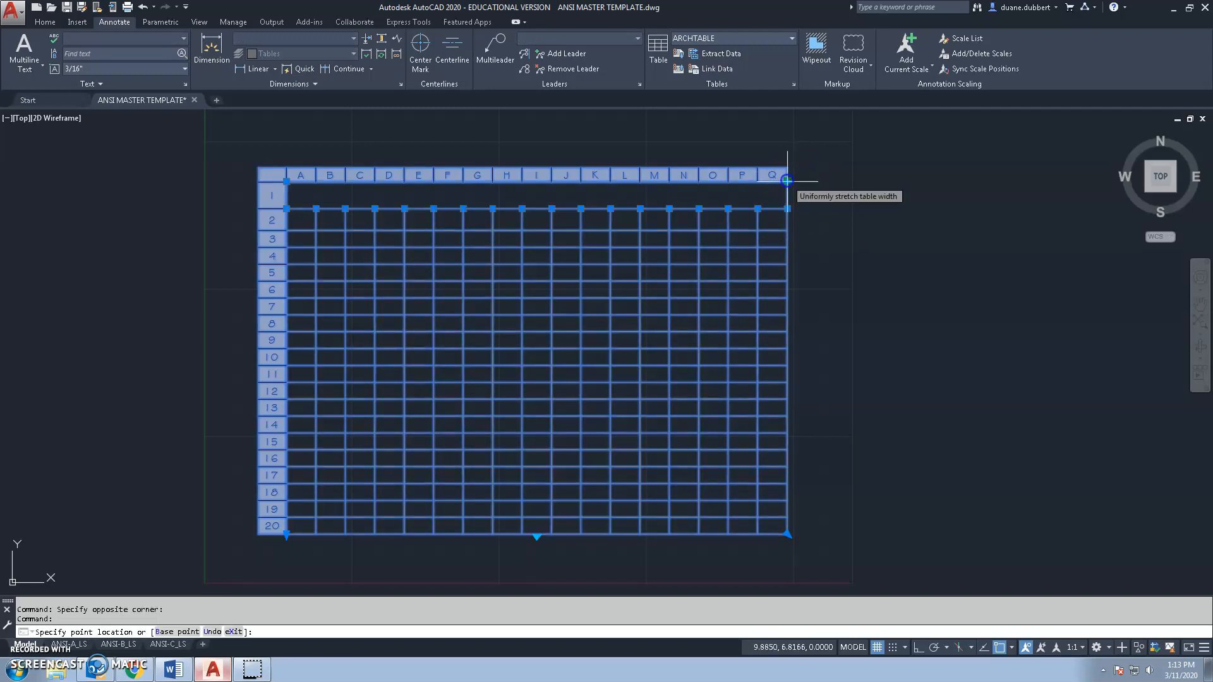
pyautogui.click(549, 183)
pyautogui.click(755, 269)
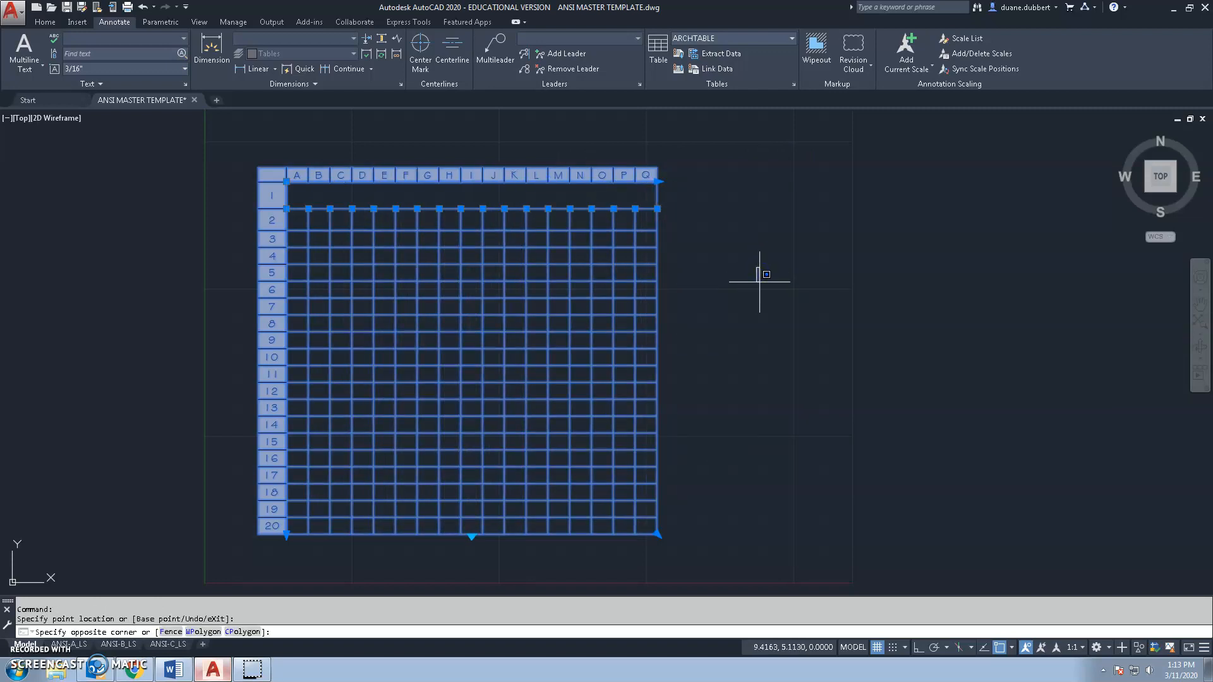
pyautogui.press('Escape')
pyautogui.press('Escape')
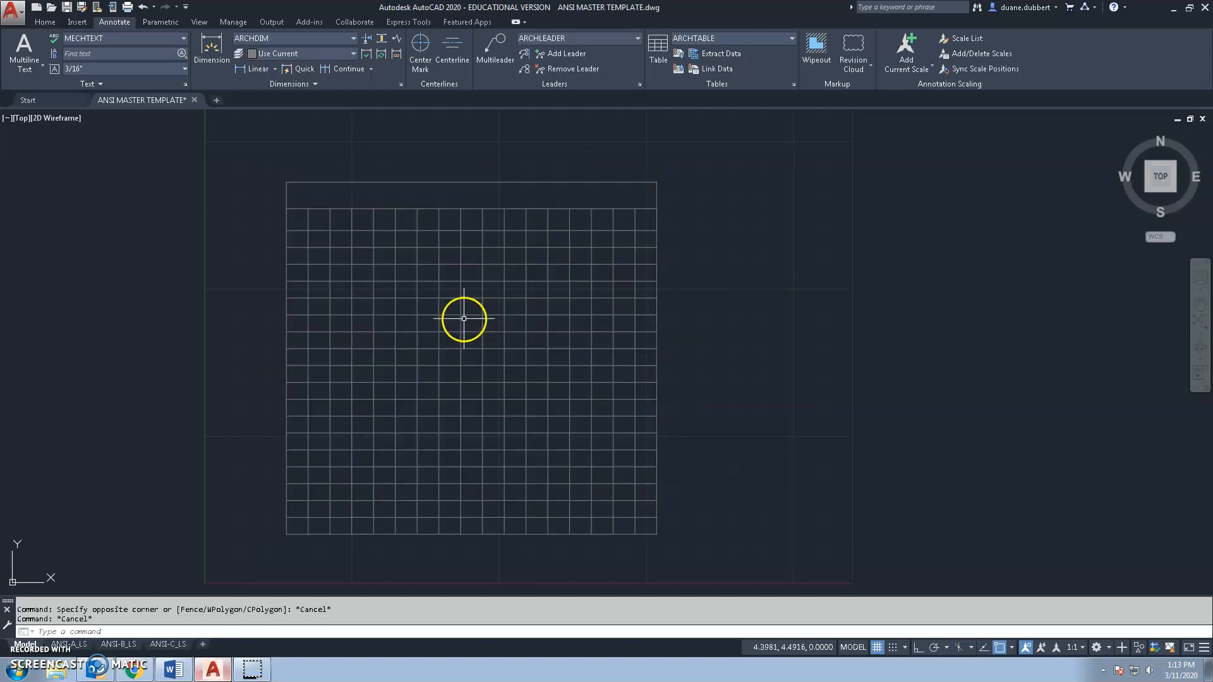
# Step: Merge cells A2 through E2 of the table by row
pyautogui.scroll(2, 470, 320)
pyautogui.moveTo(482, 320)
pyautogui.mouseDown(button='middle')
pyautogui.moveTo(524, 329)
pyautogui.moveTo(619, 312)
pyautogui.mouseUp(button='middle')
pyautogui.scroll(-2, 624, 311)
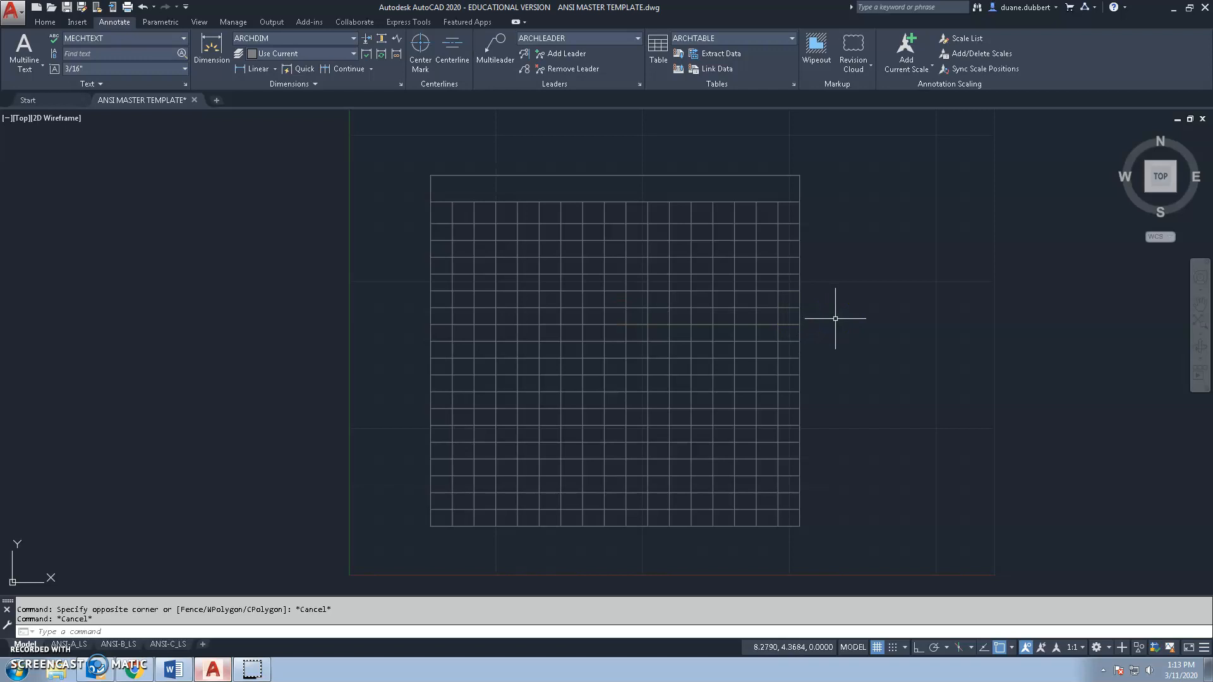
pyautogui.click(471, 311)
pyautogui.click(933, 348)
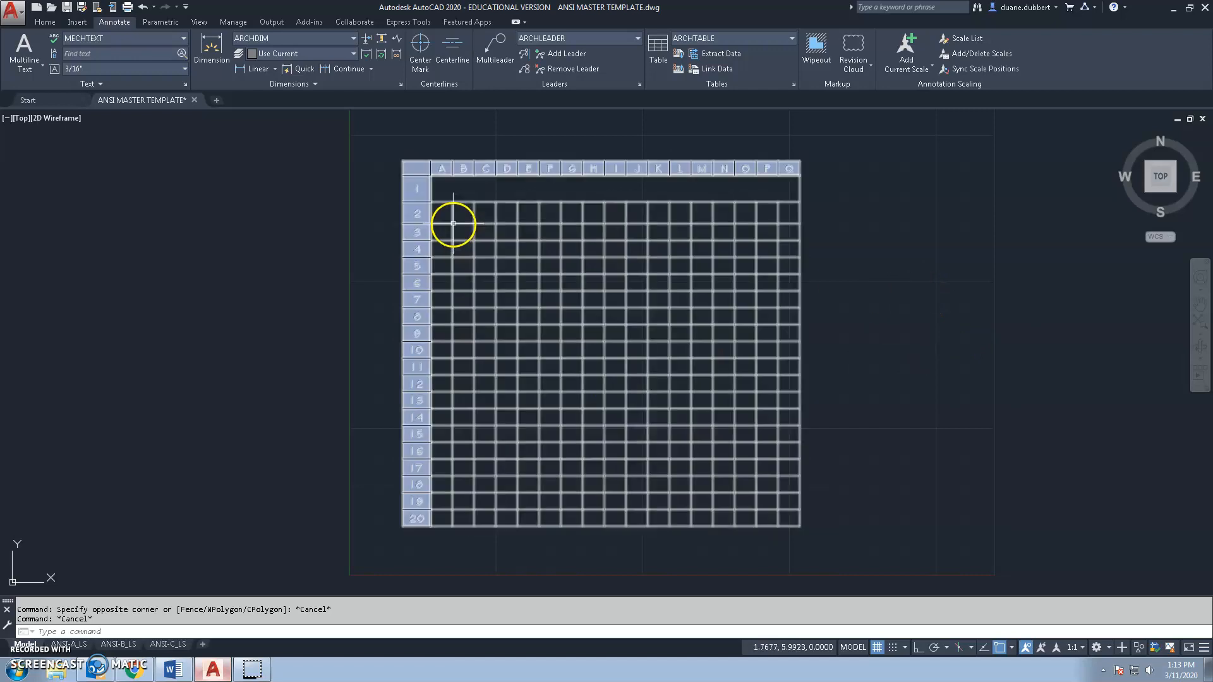
pyautogui.click(445, 216)
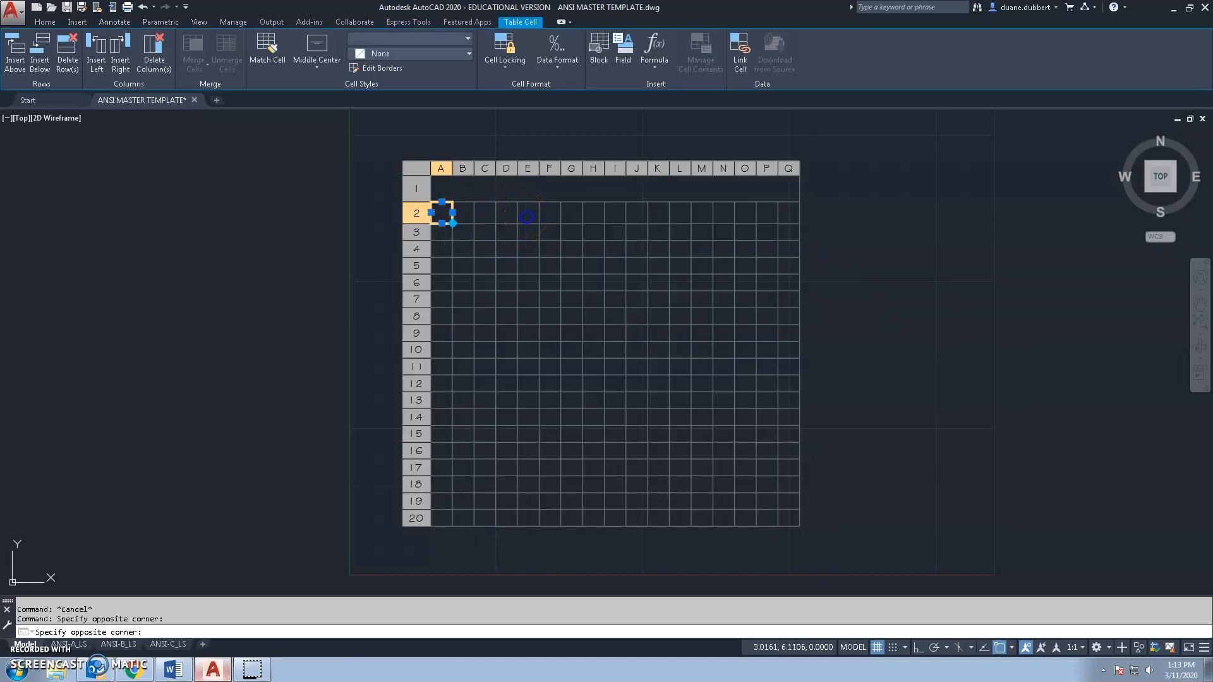
pyautogui.moveTo(526, 215); pyautogui.dragTo(526, 216)
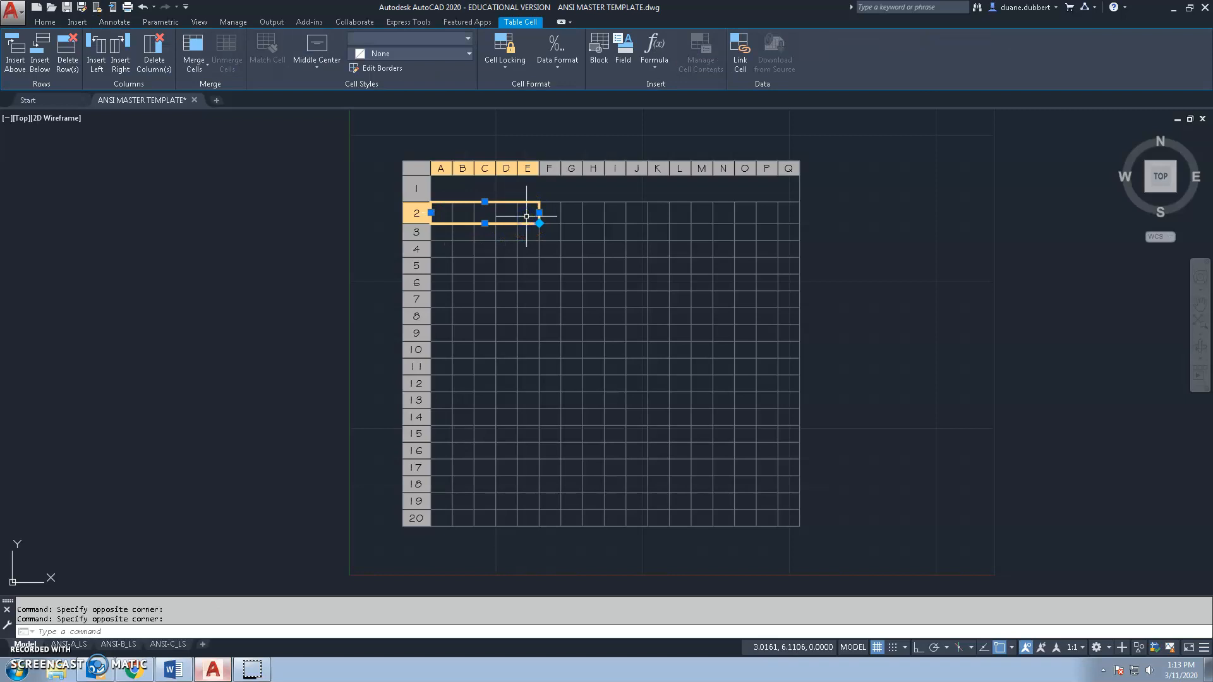
pyautogui.click(442, 214)
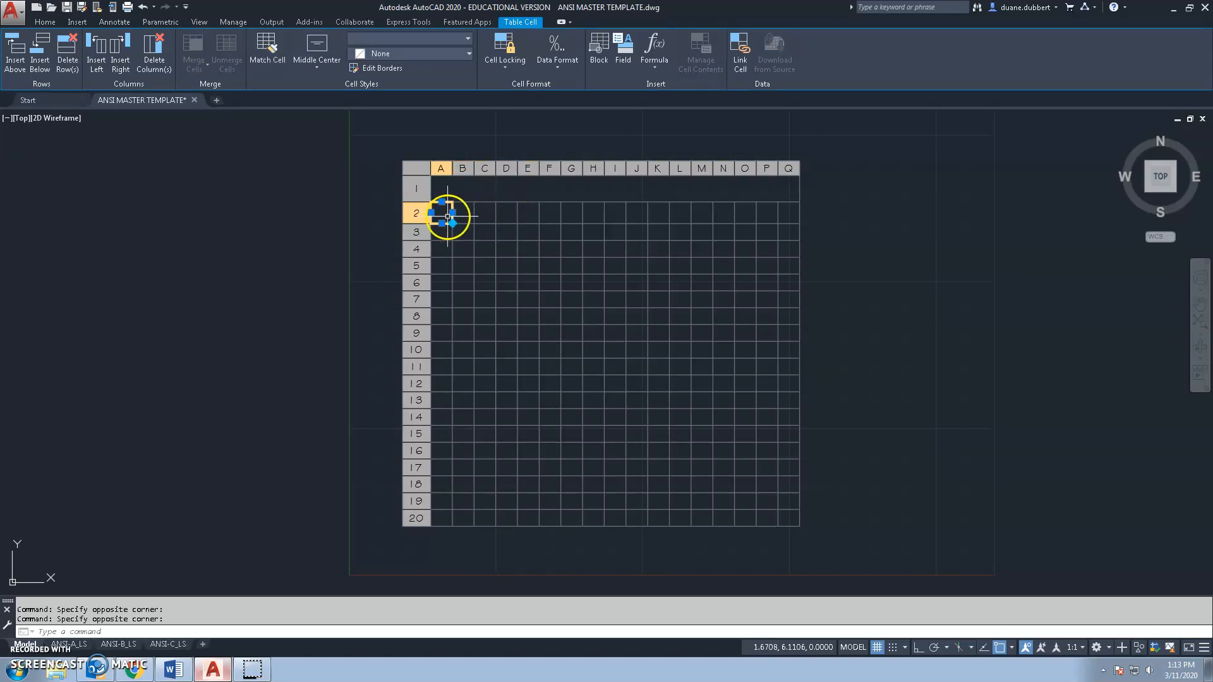
pyautogui.moveTo(521, 215); pyautogui.dragTo(527, 213)
pyautogui.rightClick(527, 213)
pyautogui.moveTo(571, 527)
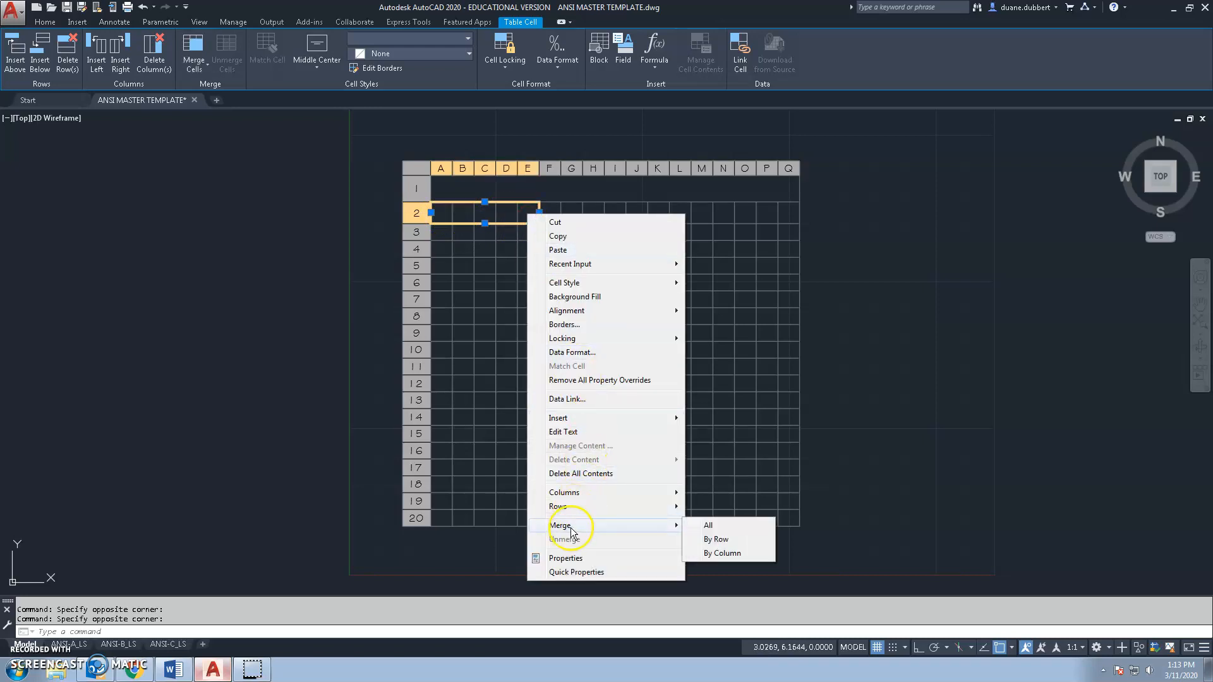
pyautogui.click(714, 541)
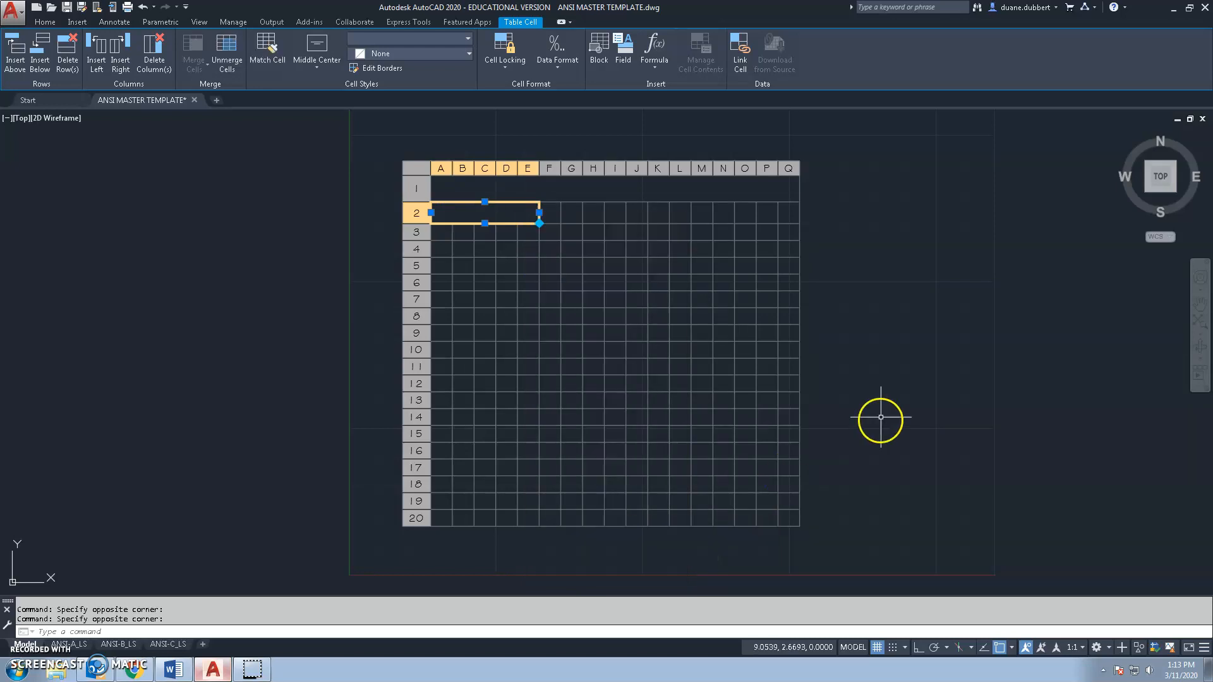
pyautogui.press('Escape')
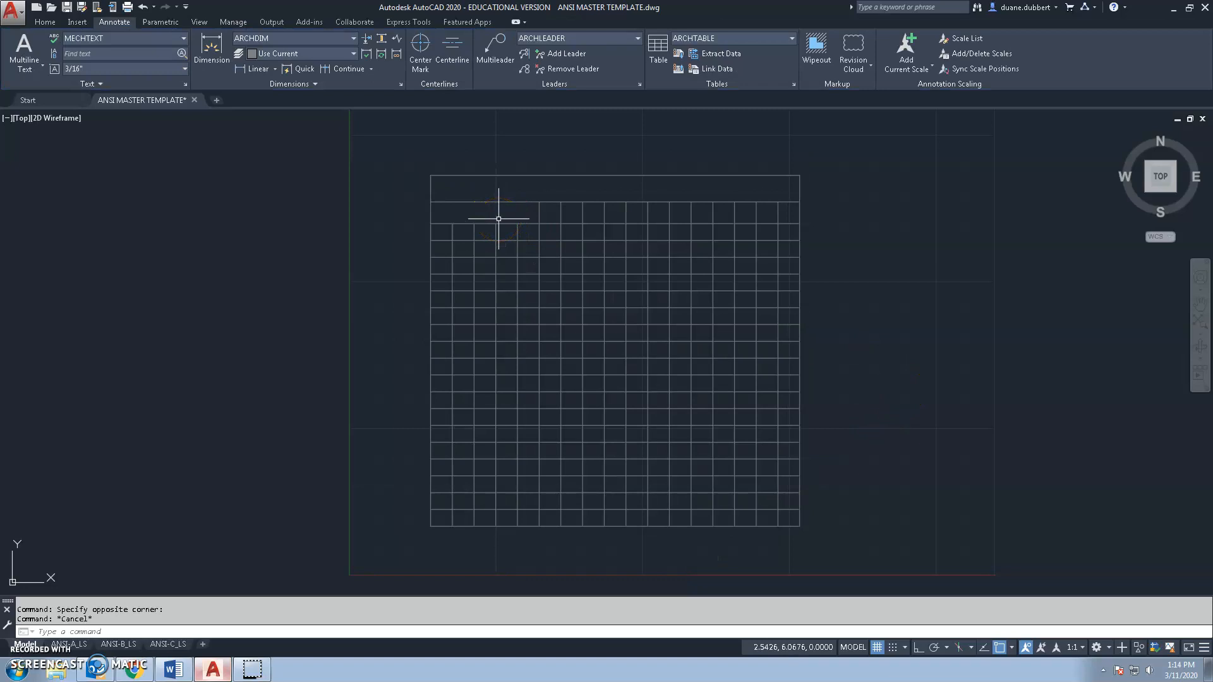
# Step: Merge cells F2 through J2 of the table by row
pyautogui.click(543, 212)
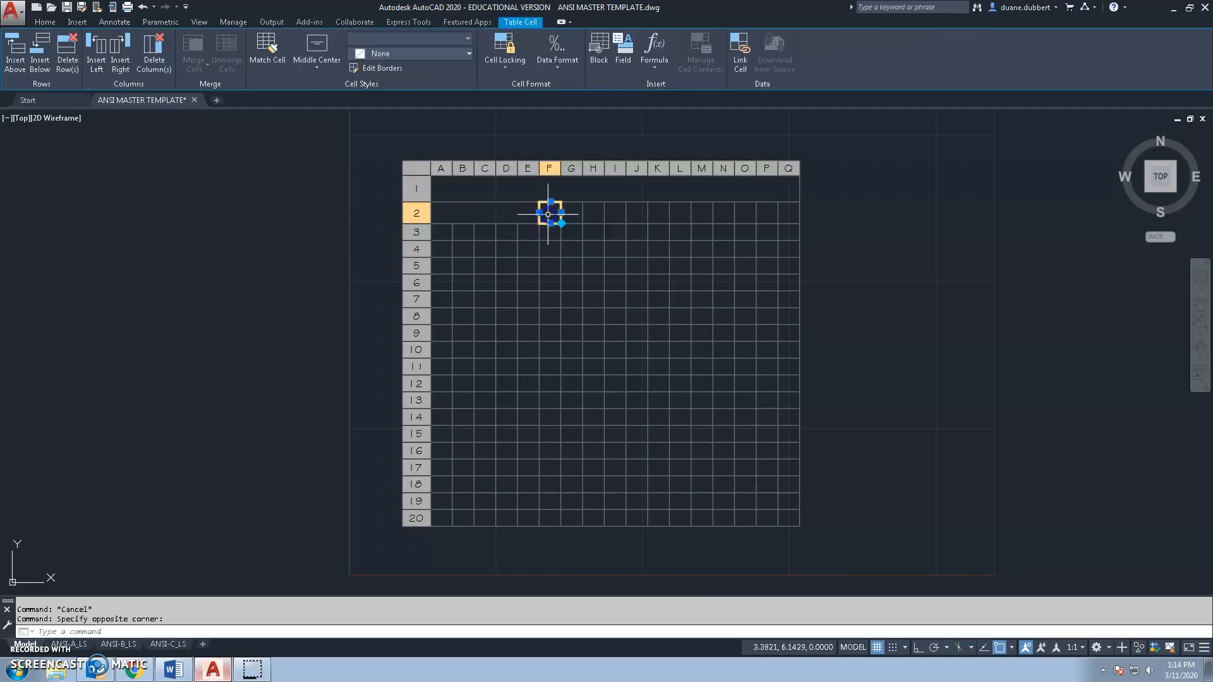
pyautogui.keyDown('shift'); pyautogui.click(638, 212); pyautogui.keyUp('shift')
pyautogui.rightClick(639, 213)
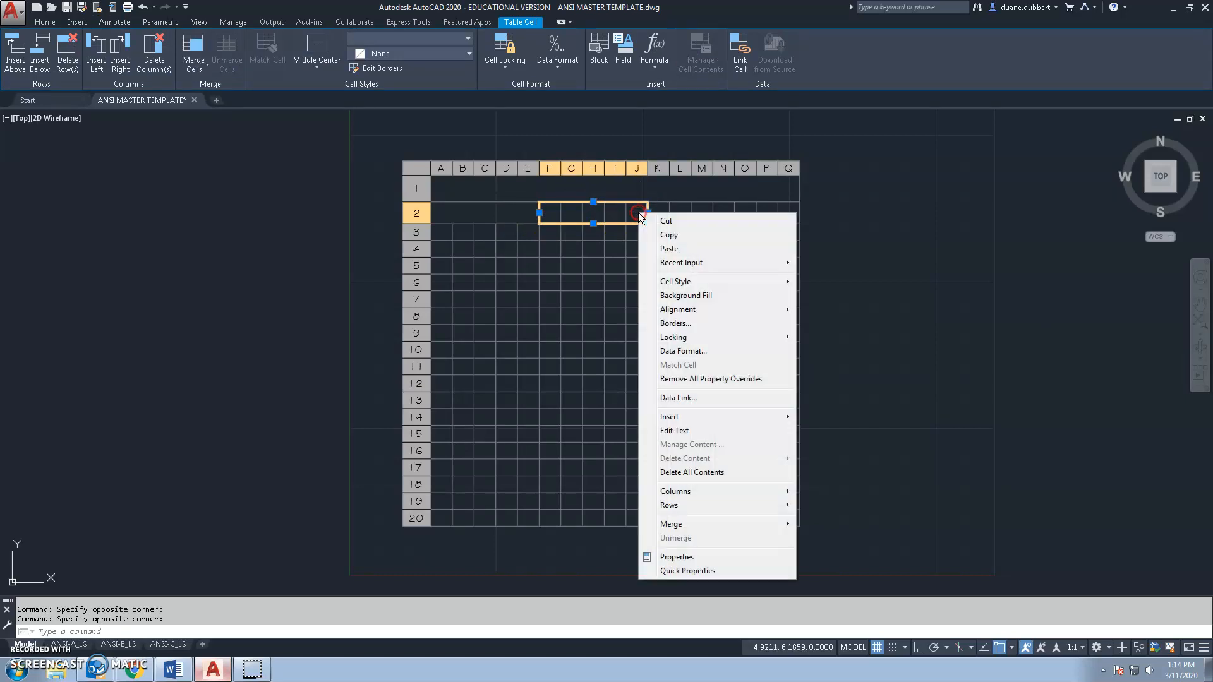
pyautogui.moveTo(671, 524)
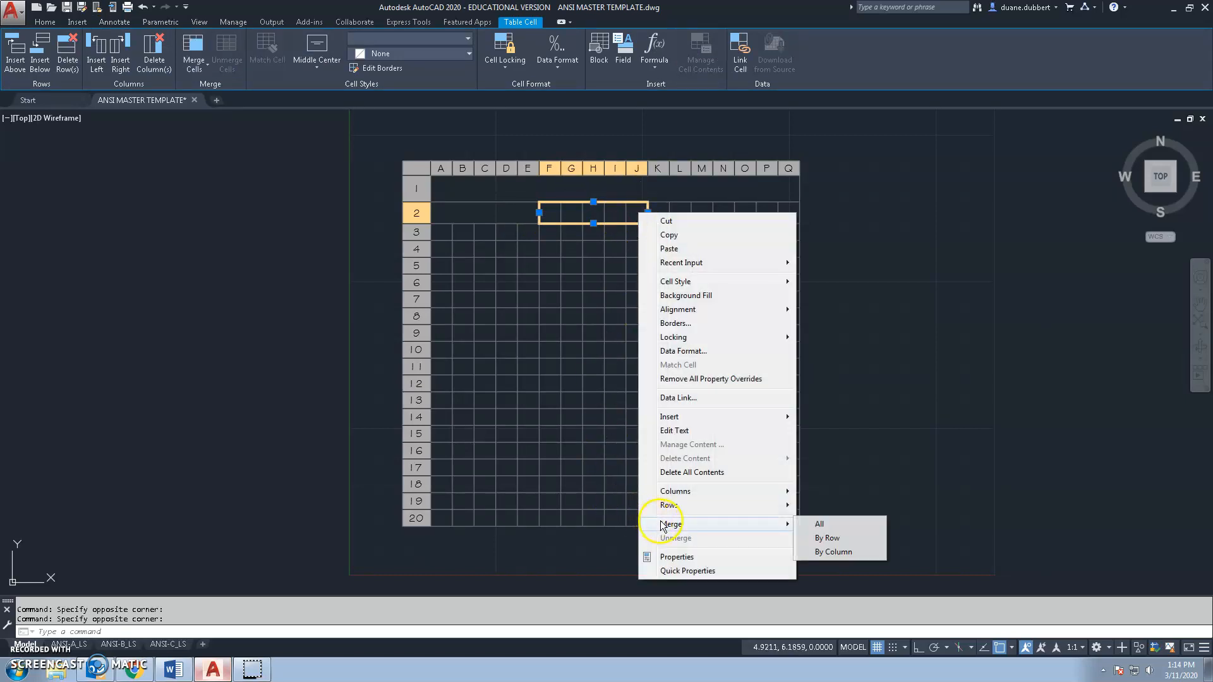
pyautogui.click(824, 538)
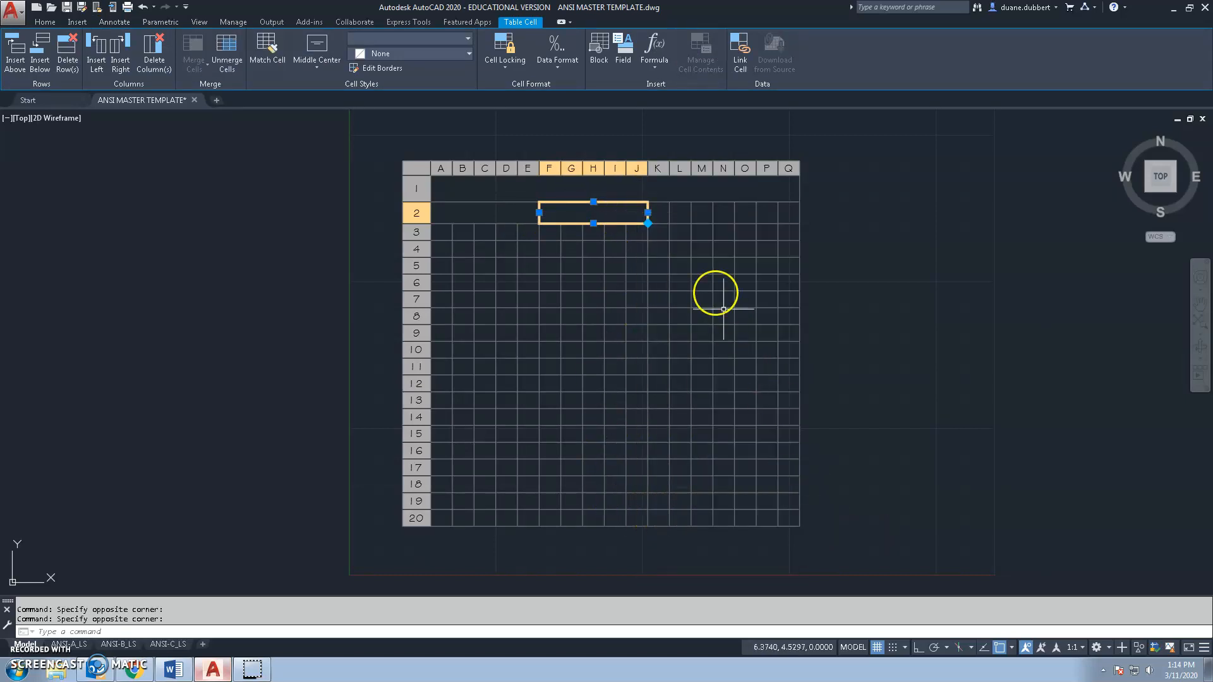
# Step: Merge cells K2 through N2 of the table by row
pyautogui.click(658, 212)
pyautogui.keyDown('shift'); pyautogui.click(723, 213); pyautogui.keyUp('shift')
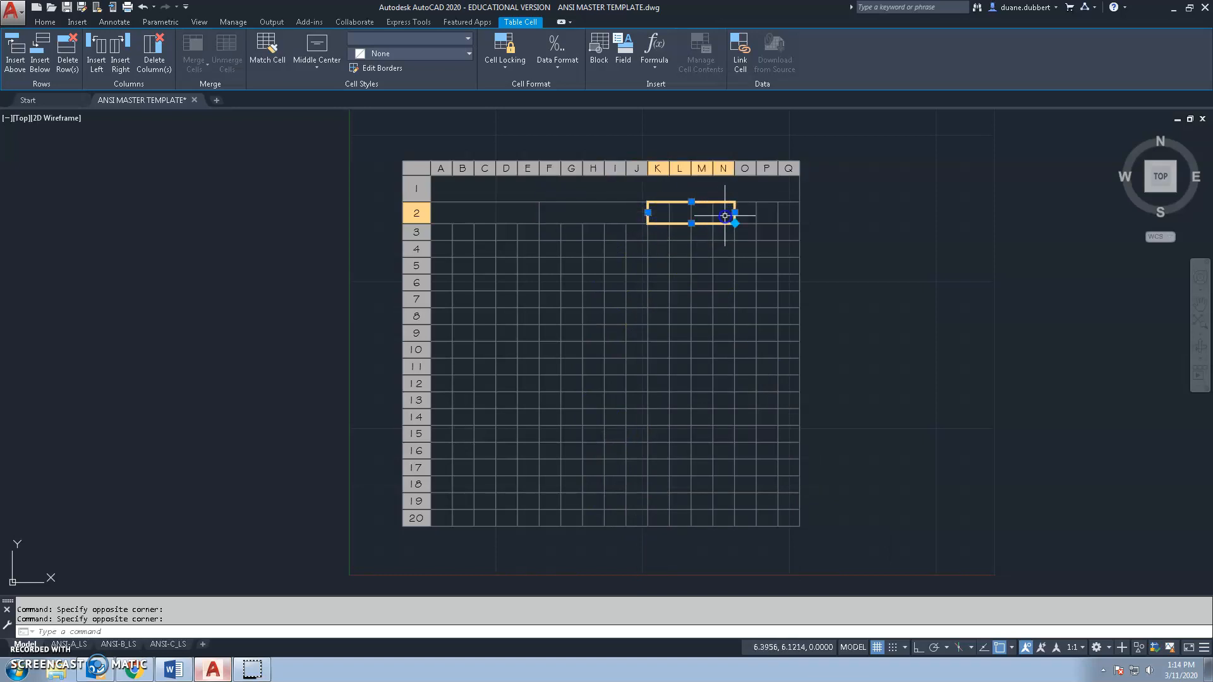
pyautogui.rightClick(726, 216)
pyautogui.moveTo(758, 528)
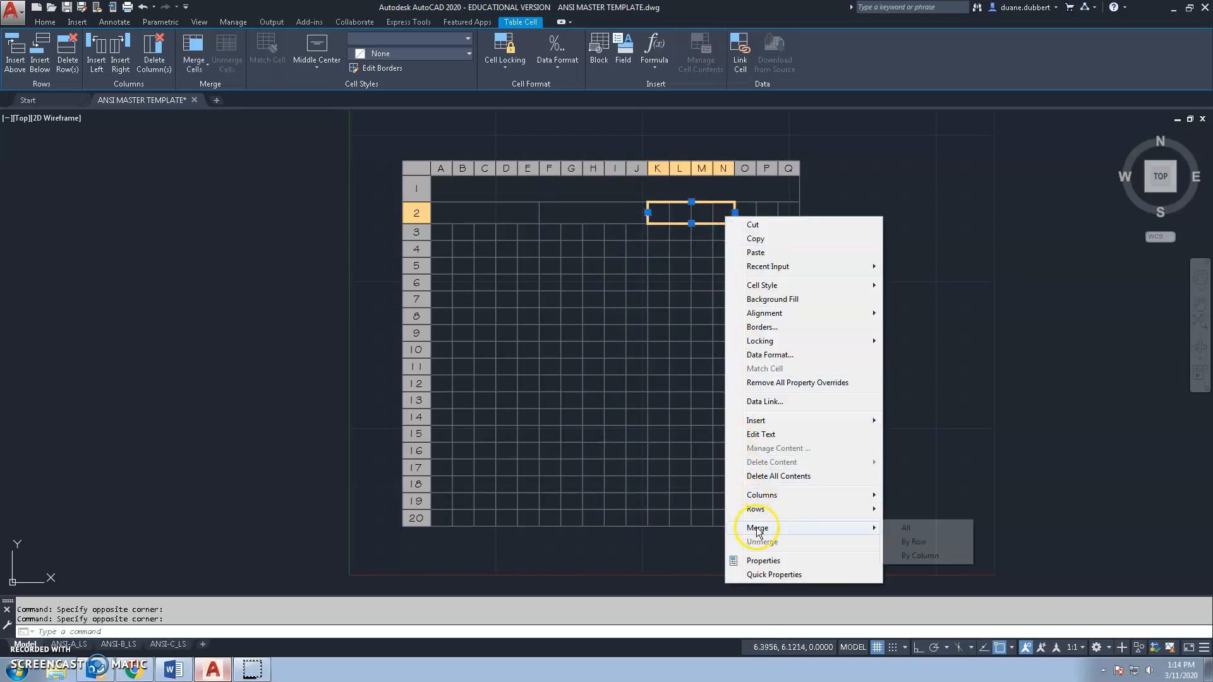
pyautogui.click(912, 542)
# Step: Merge cells O2 through Q2 of the table by row
pyautogui.click(748, 212)
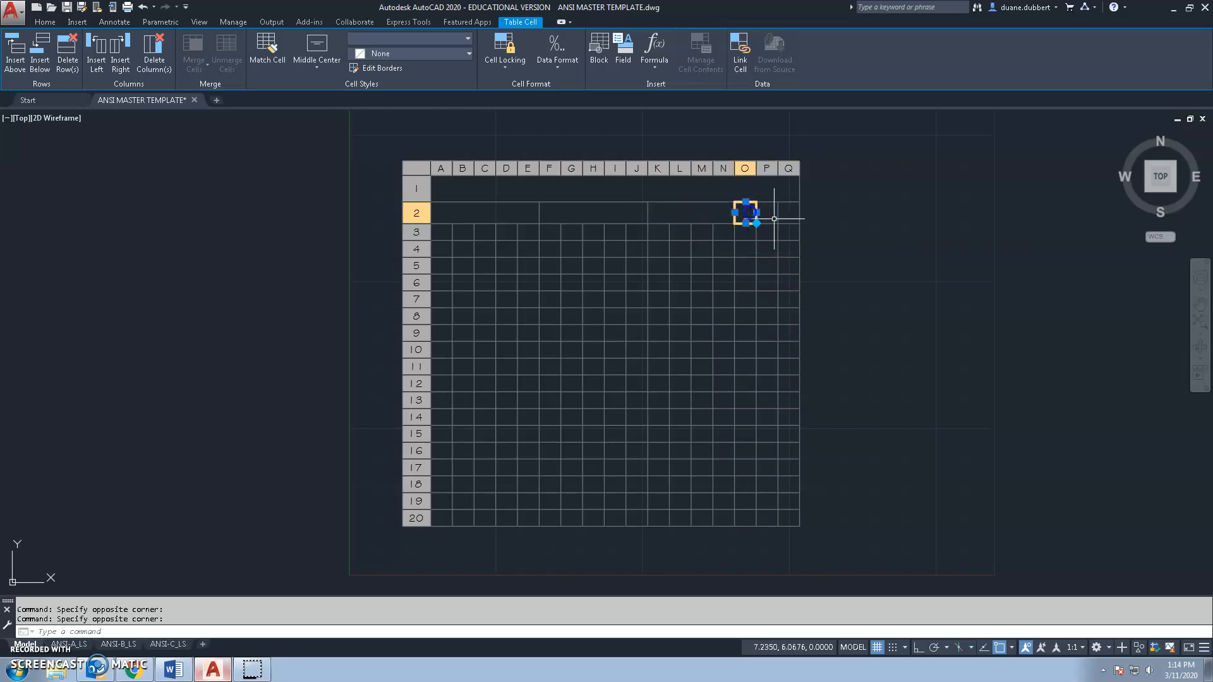
pyautogui.keyDown('shift'); pyautogui.click(786, 215); pyautogui.keyUp('shift')
pyautogui.rightClick(790, 217)
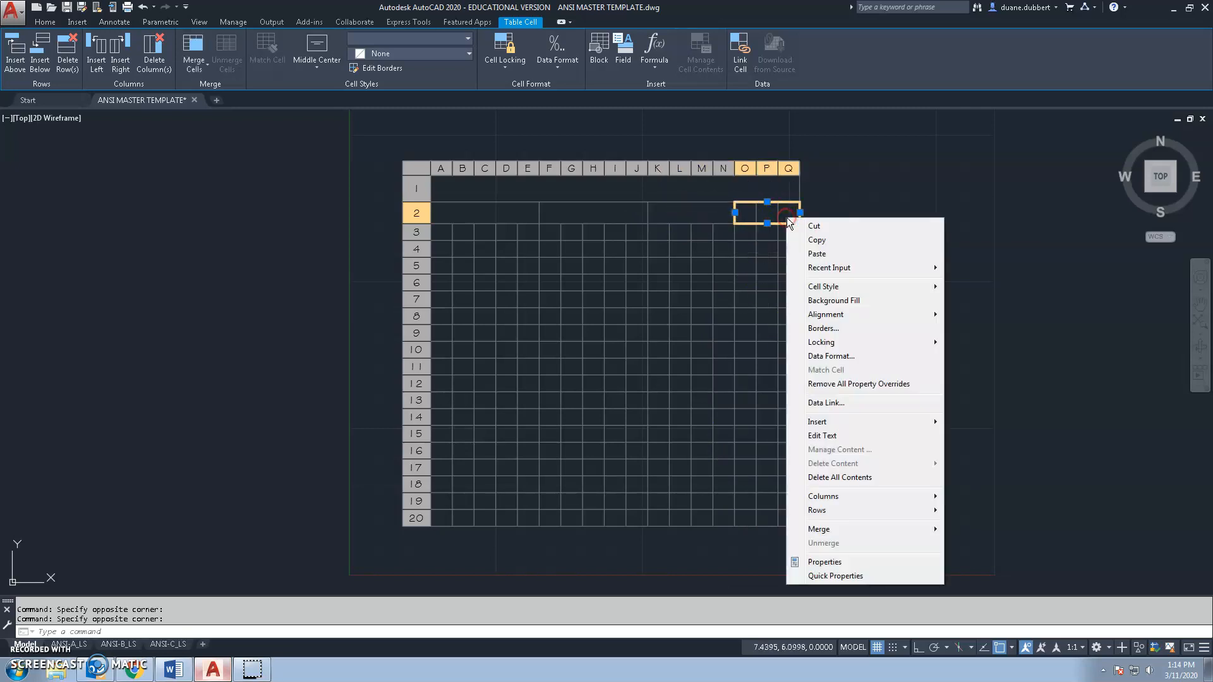
pyautogui.moveTo(809, 533)
pyautogui.click(976, 542)
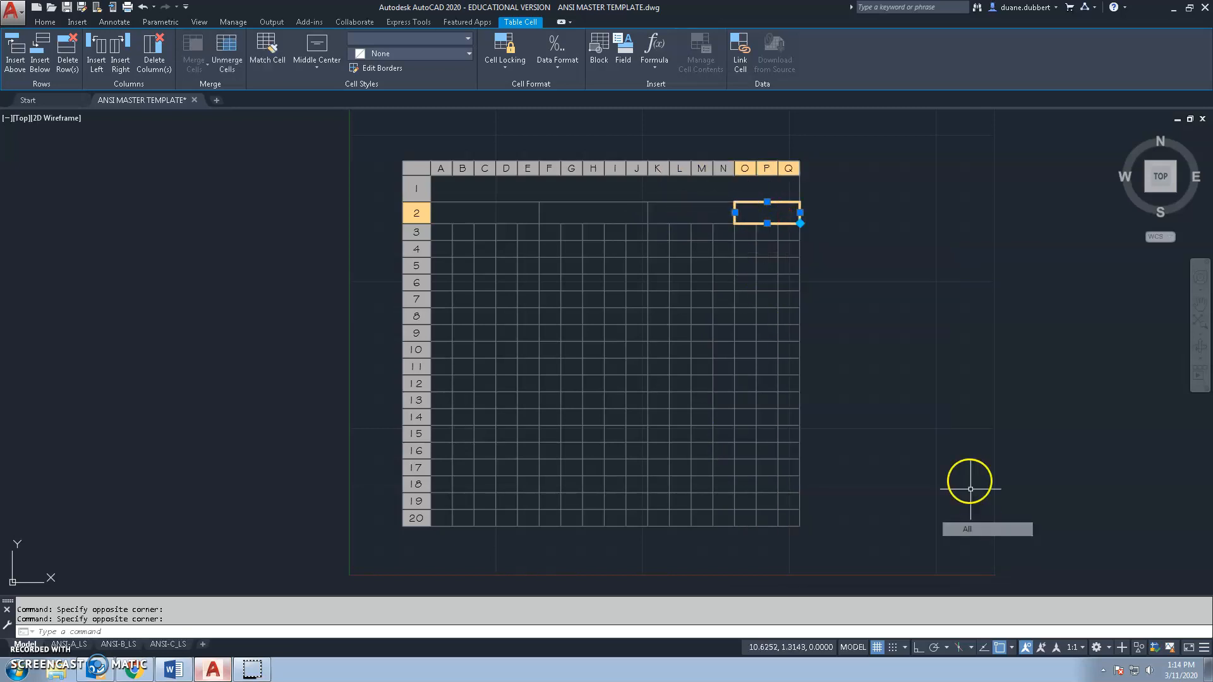
pyautogui.press('Escape')
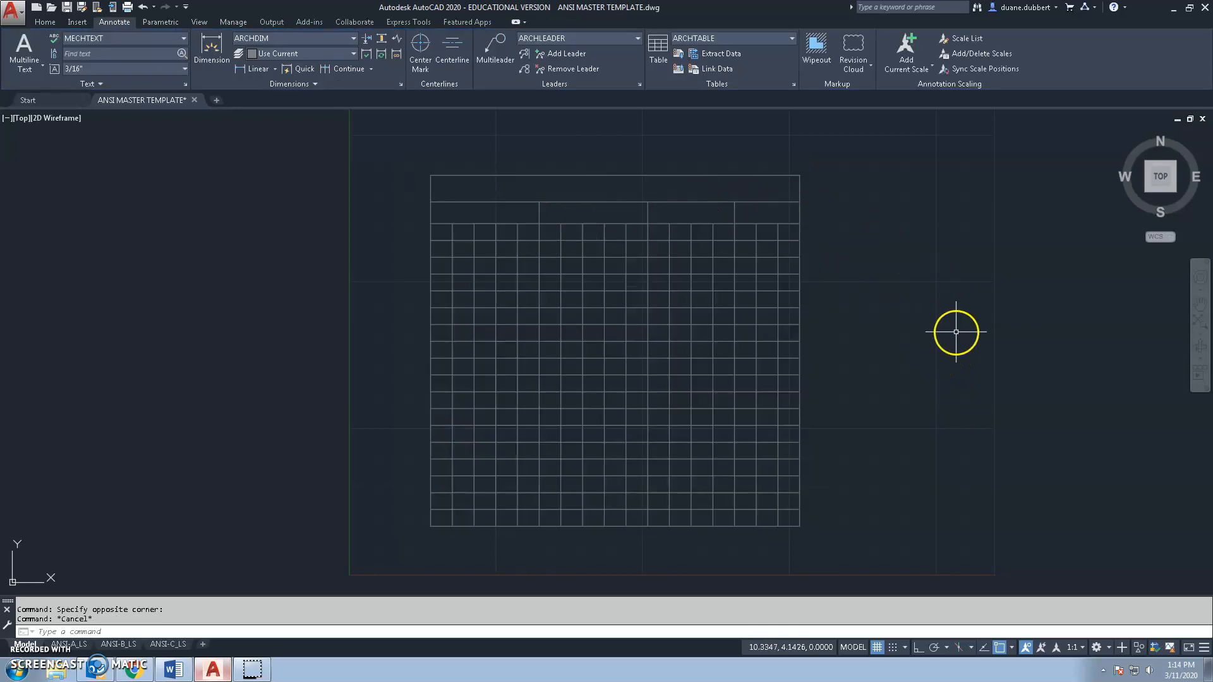
# Step: Merge the whole block of cells A3 through E7 into a single cell
pyautogui.click(436, 230)
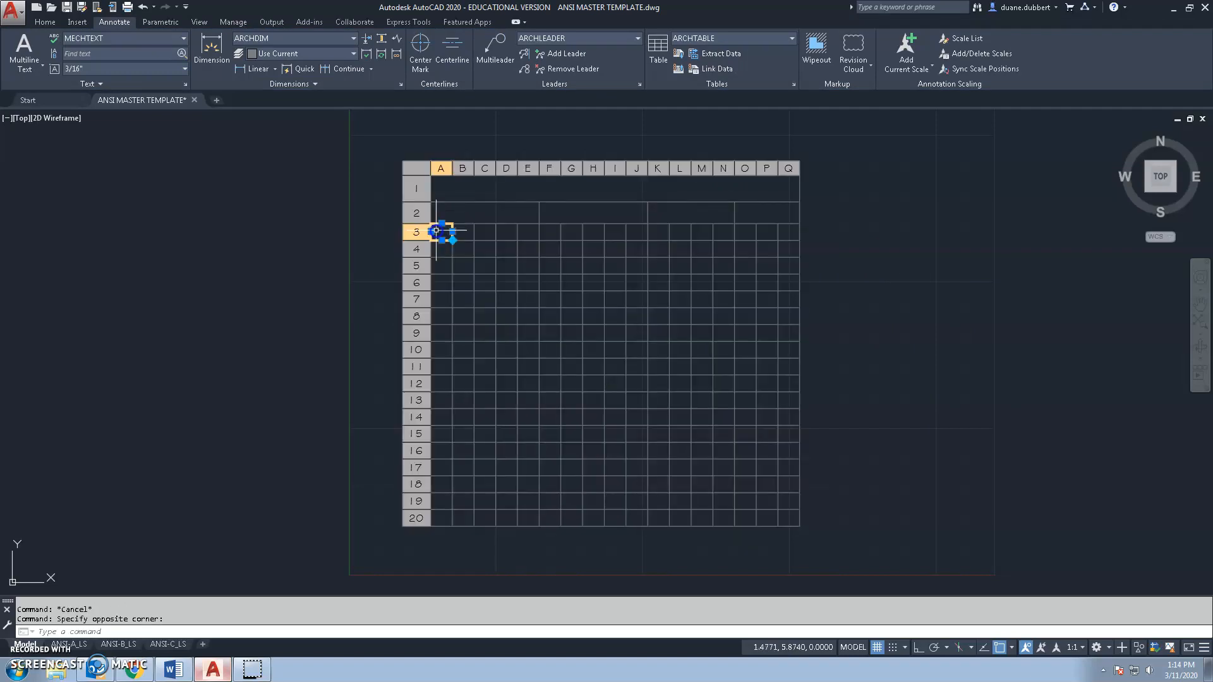
pyautogui.moveTo(526, 232); pyautogui.dragTo(538, 306)
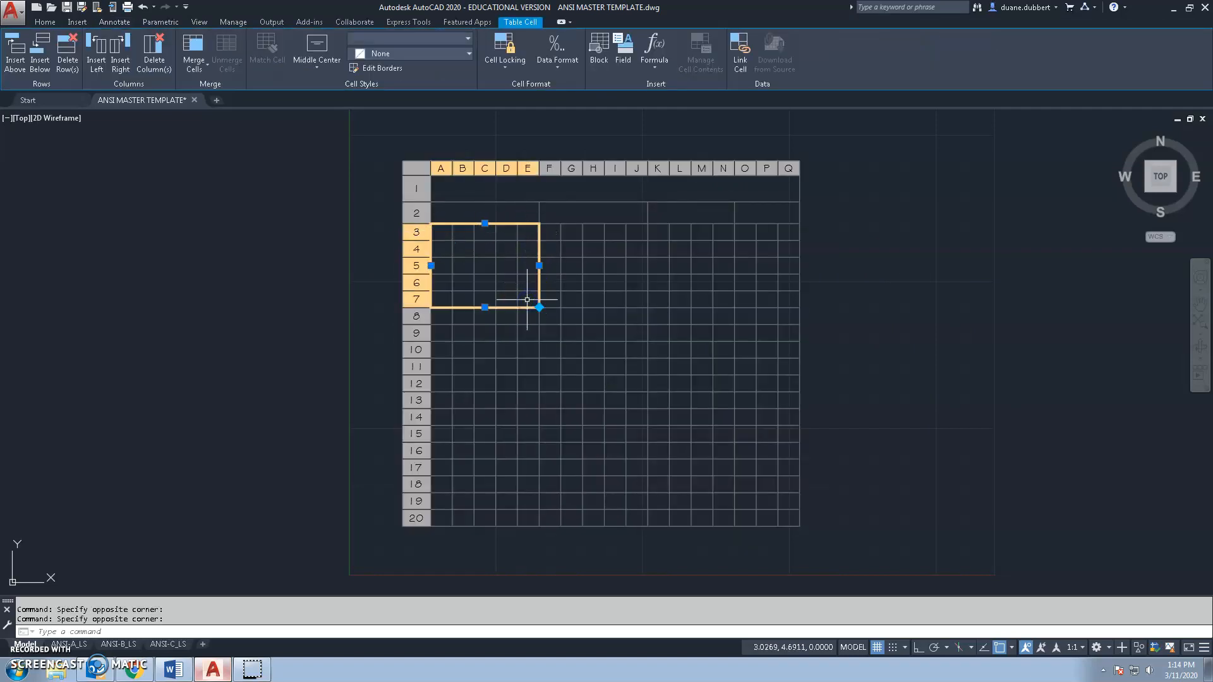
pyautogui.rightClick(480, 270)
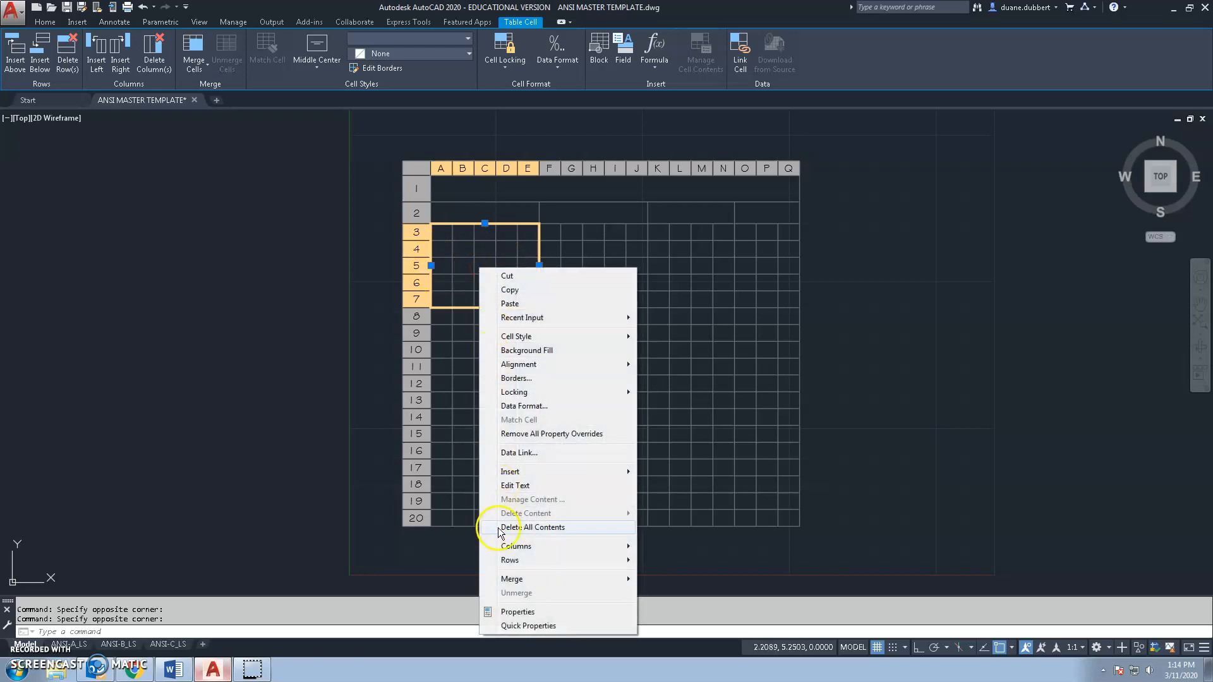
pyautogui.moveTo(566, 579)
pyautogui.click(679, 578)
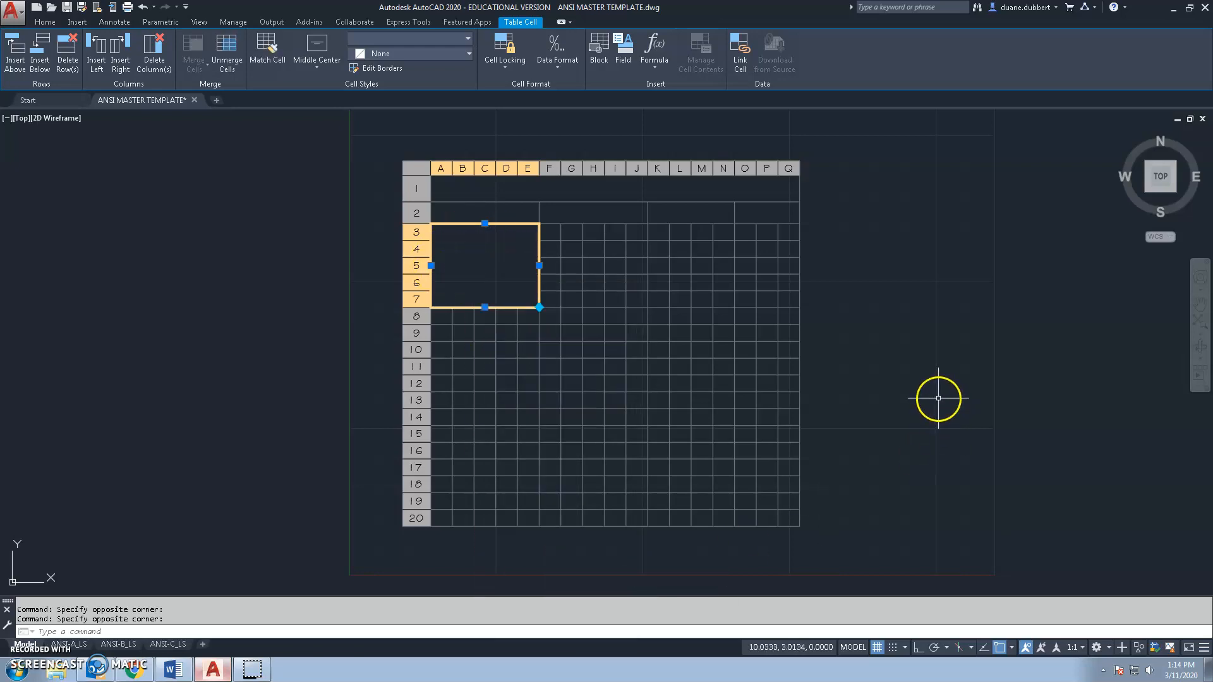
pyautogui.press('Escape')
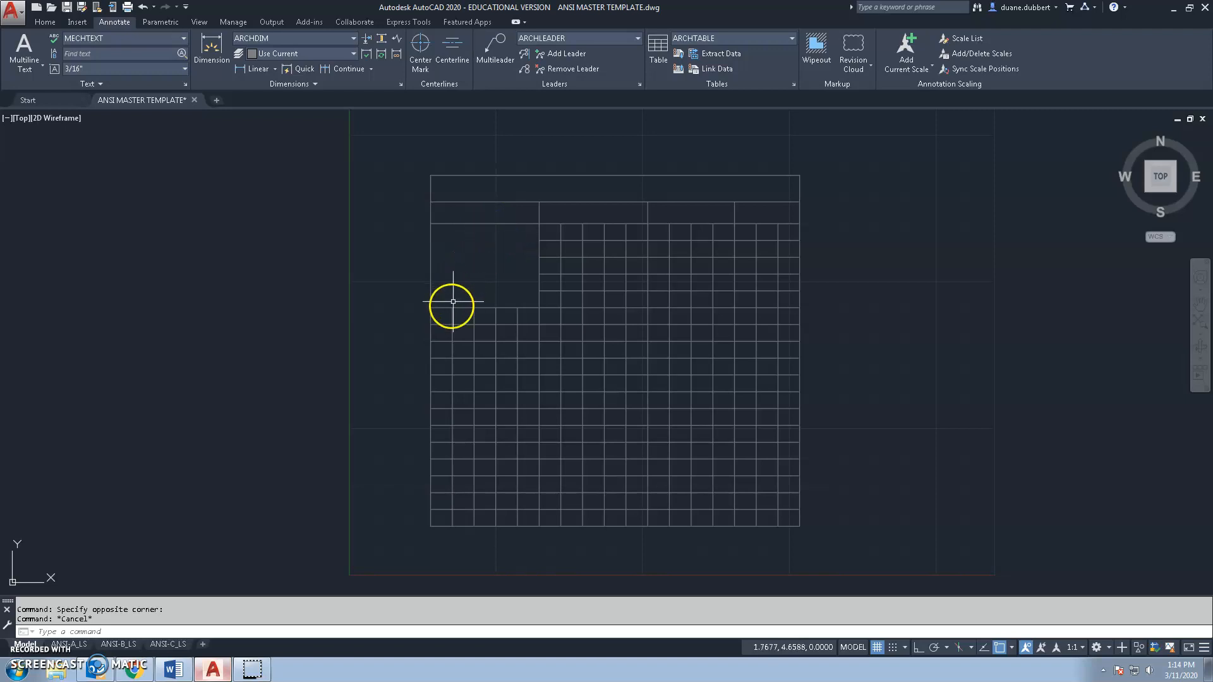
# Step: Merge cells A8 through E20 by row so each row has one wide cell under the room block
pyautogui.click(439, 319)
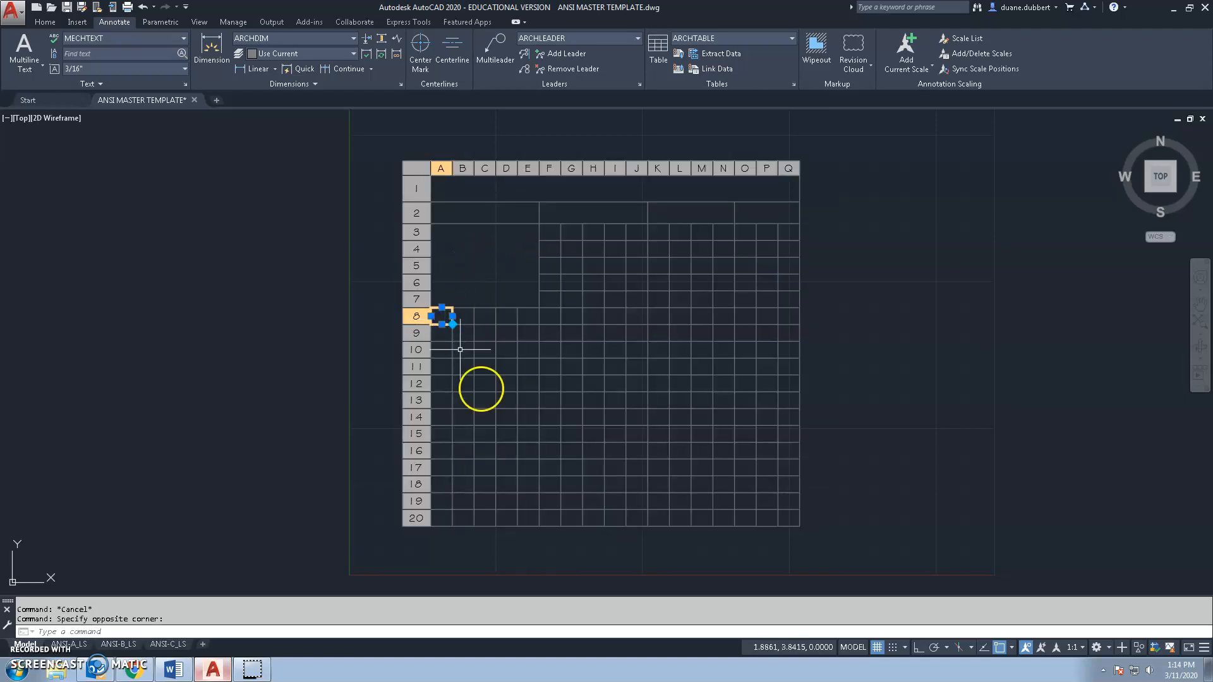
pyautogui.click(527, 516)
pyautogui.rightClick(505, 456)
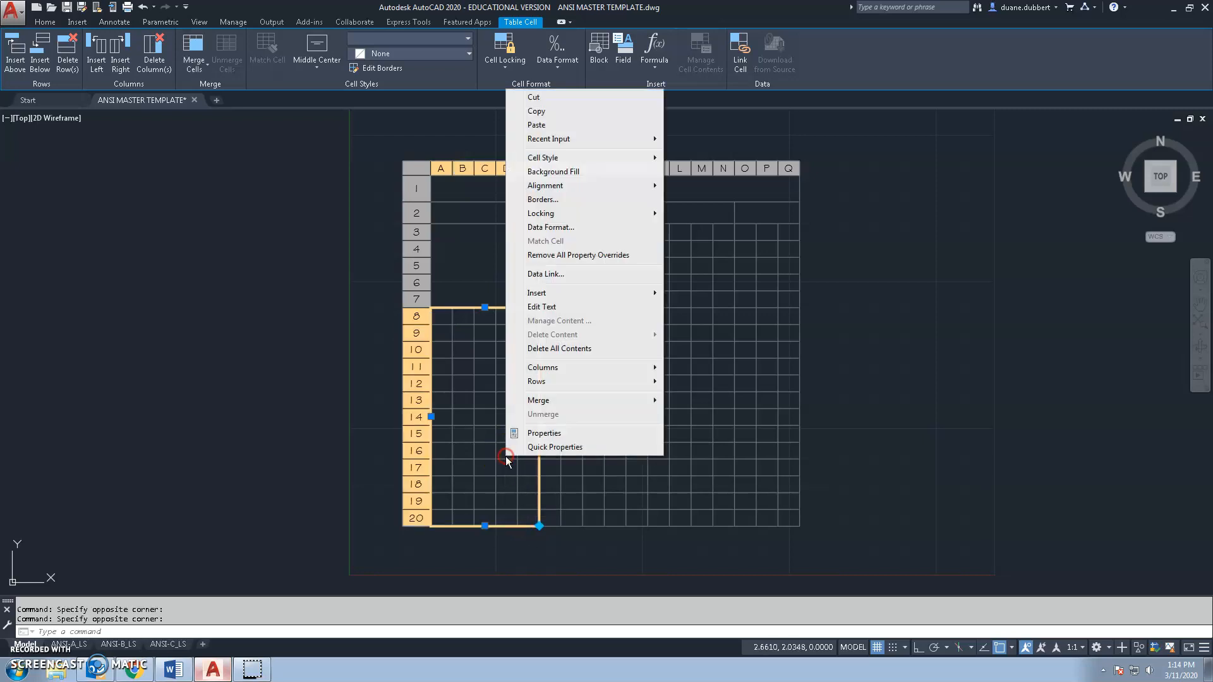
pyautogui.moveTo(536, 400)
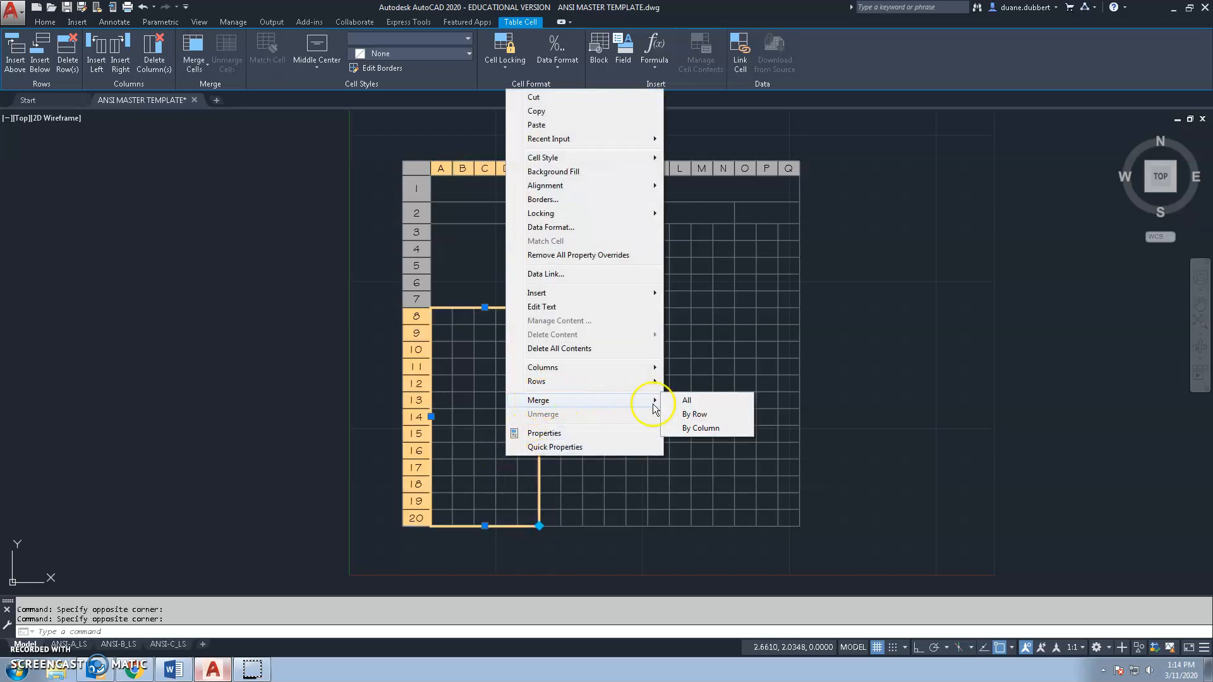
pyautogui.click(691, 415)
pyautogui.click(905, 390)
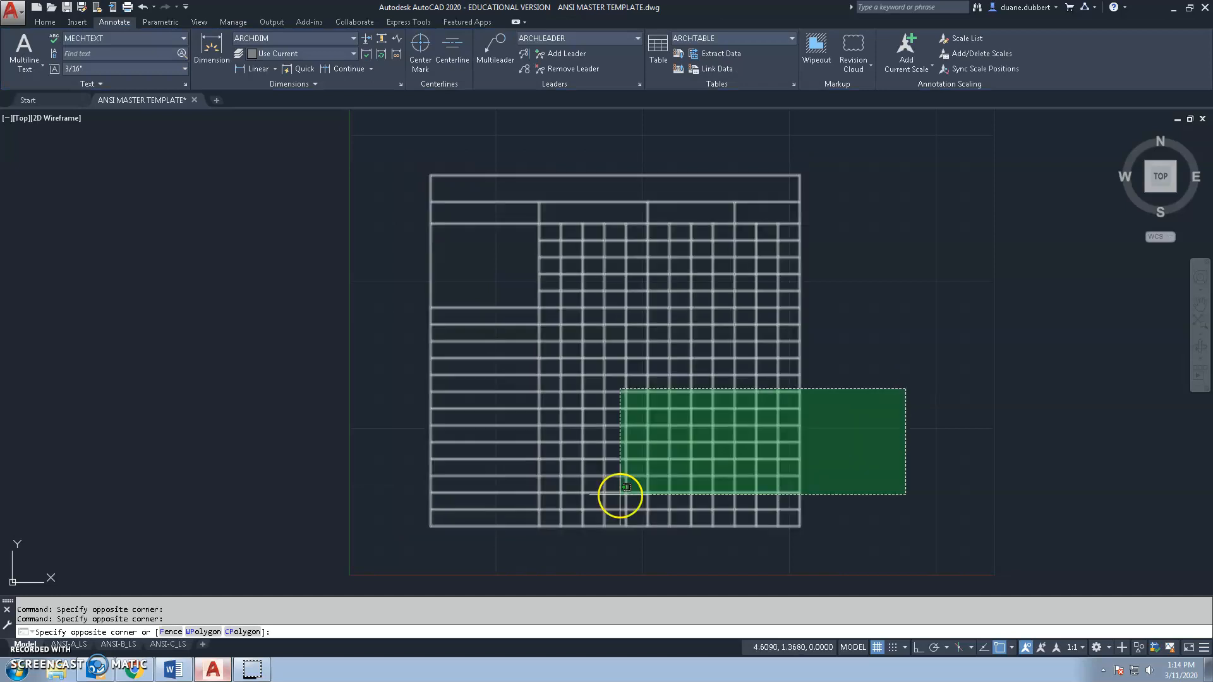
pyautogui.click(729, 518)
pyautogui.press('Escape')
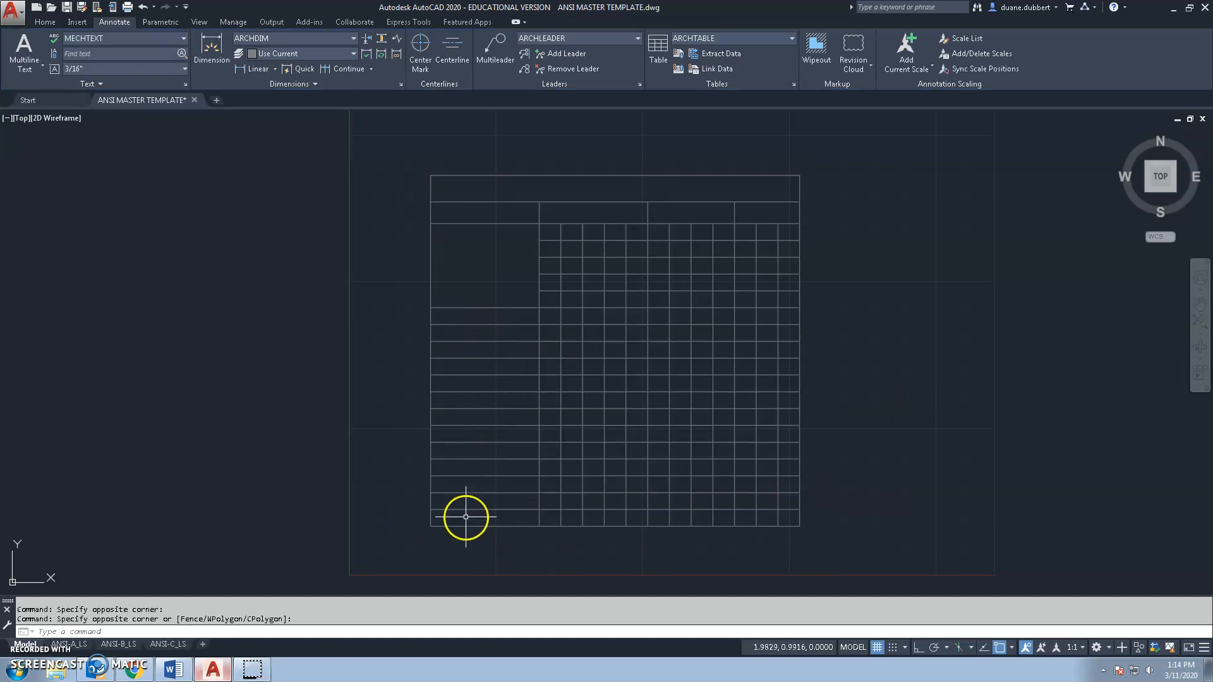
# Step: Merge cells F3 through Q7 by column to form tall, narrow cells below the header groups
pyautogui.click(550, 232)
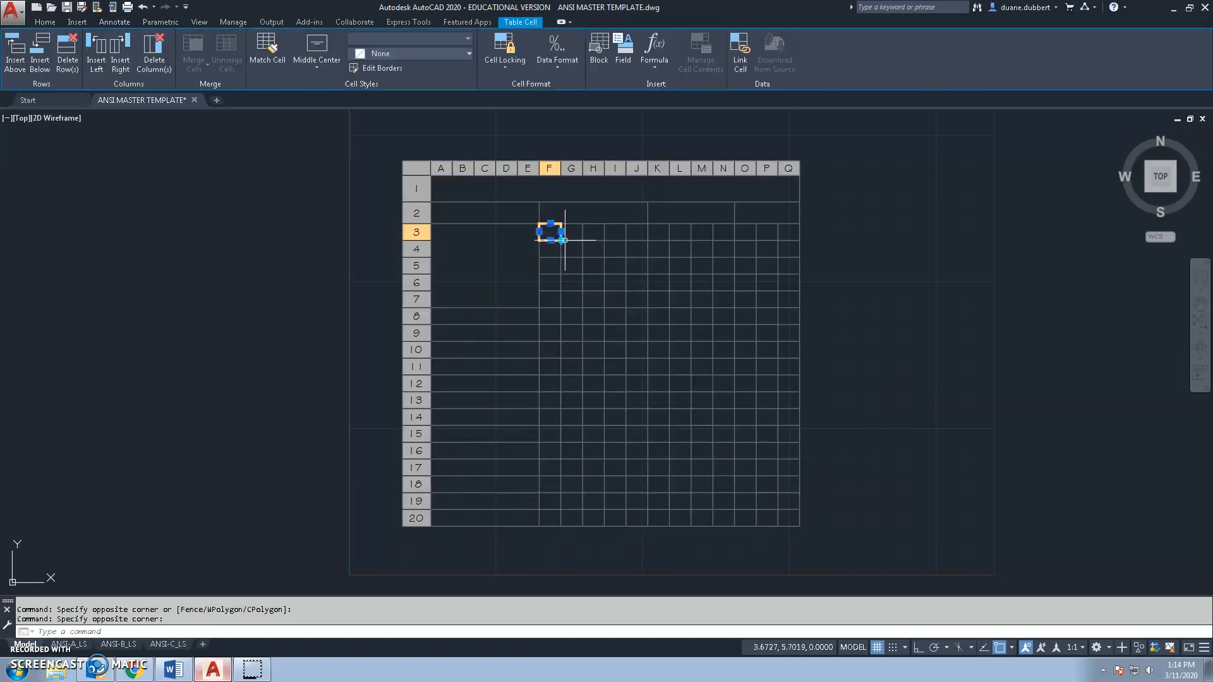
pyautogui.keyDown('shift'); pyautogui.click(788, 295); pyautogui.keyUp('shift')
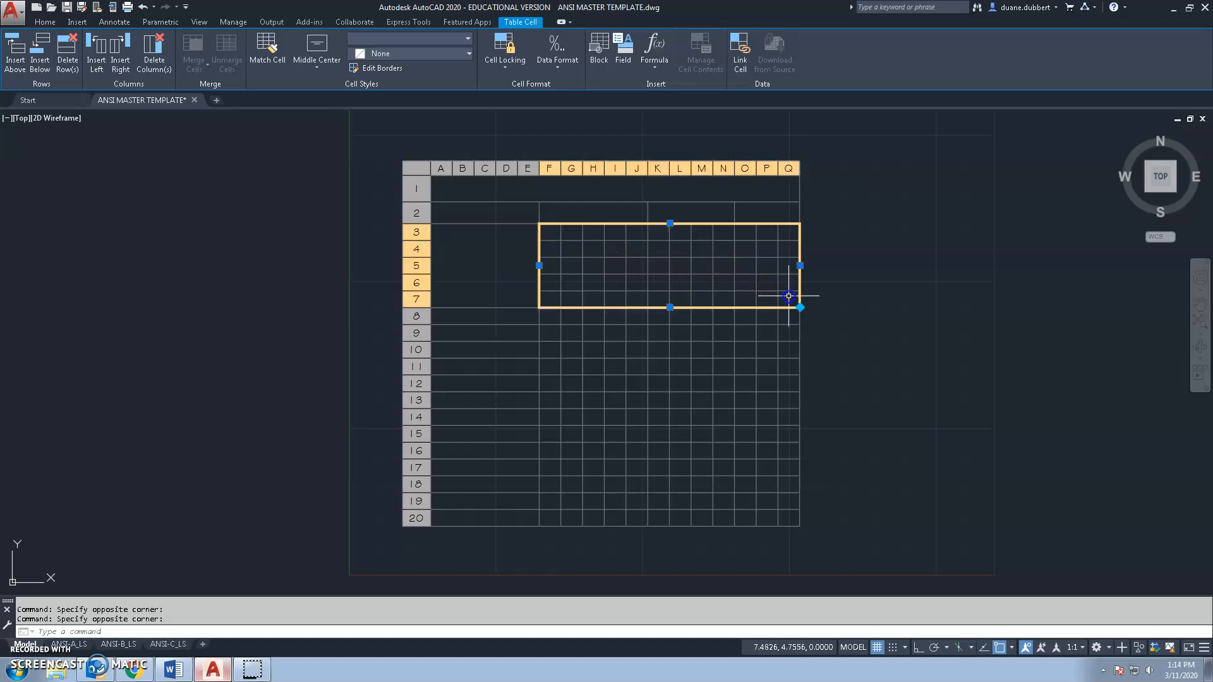
pyautogui.rightClick(722, 282)
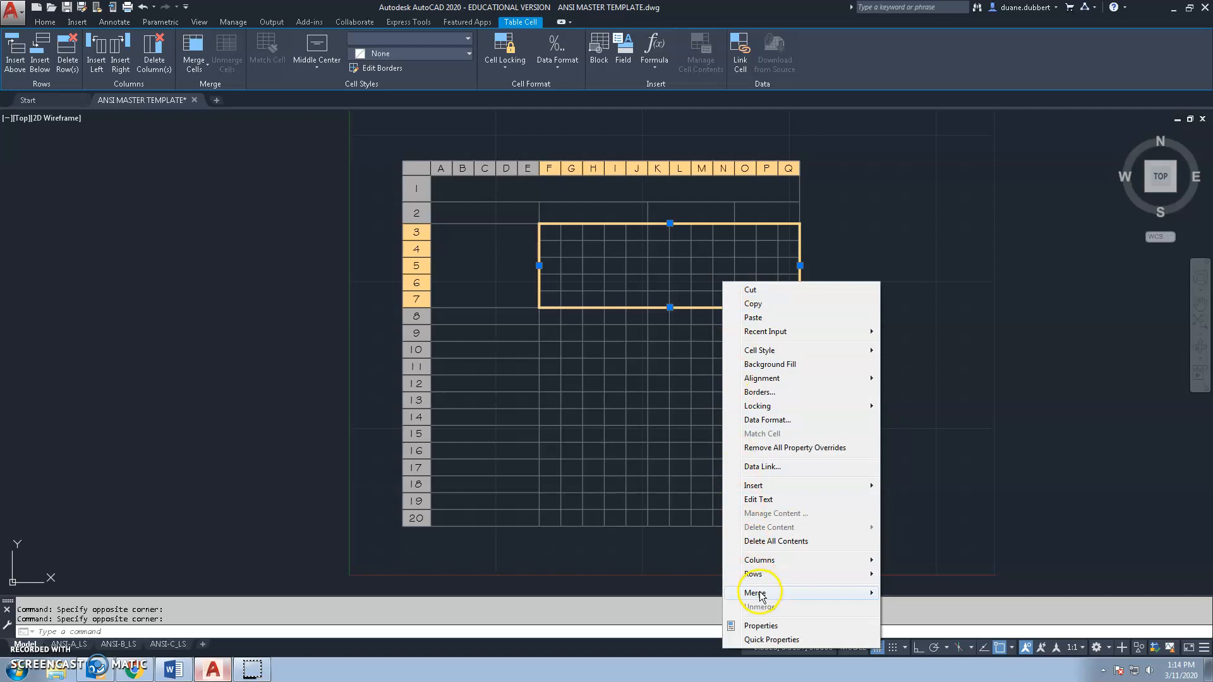
pyautogui.moveTo(811, 596)
pyautogui.click(915, 620)
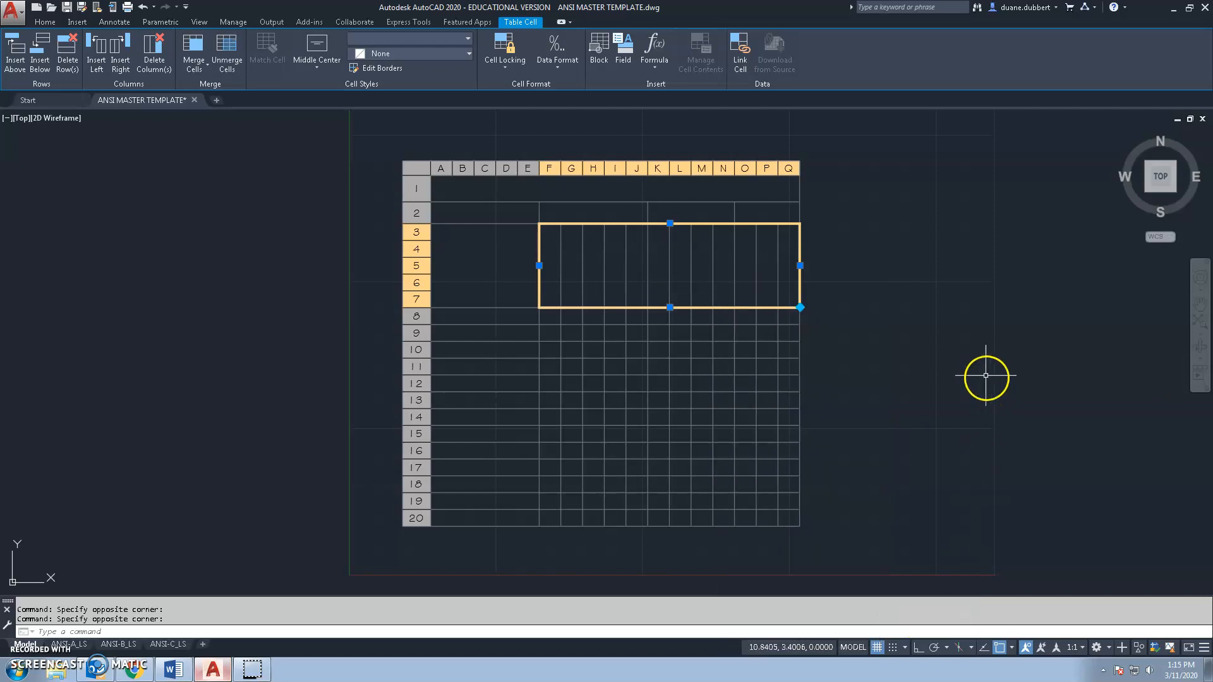
pyautogui.press('Escape')
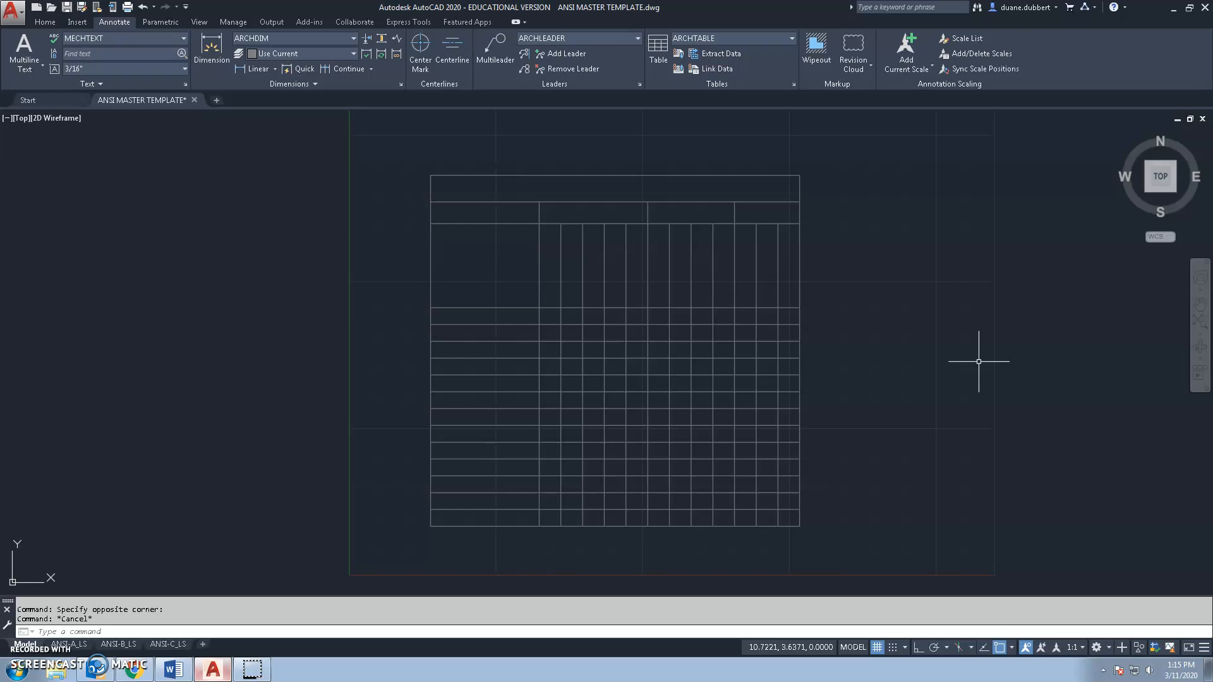
# Step: Enter the title INTERIOR FINISH SCHEDULE in the table's title row
pyautogui.doubleClick(601, 189)
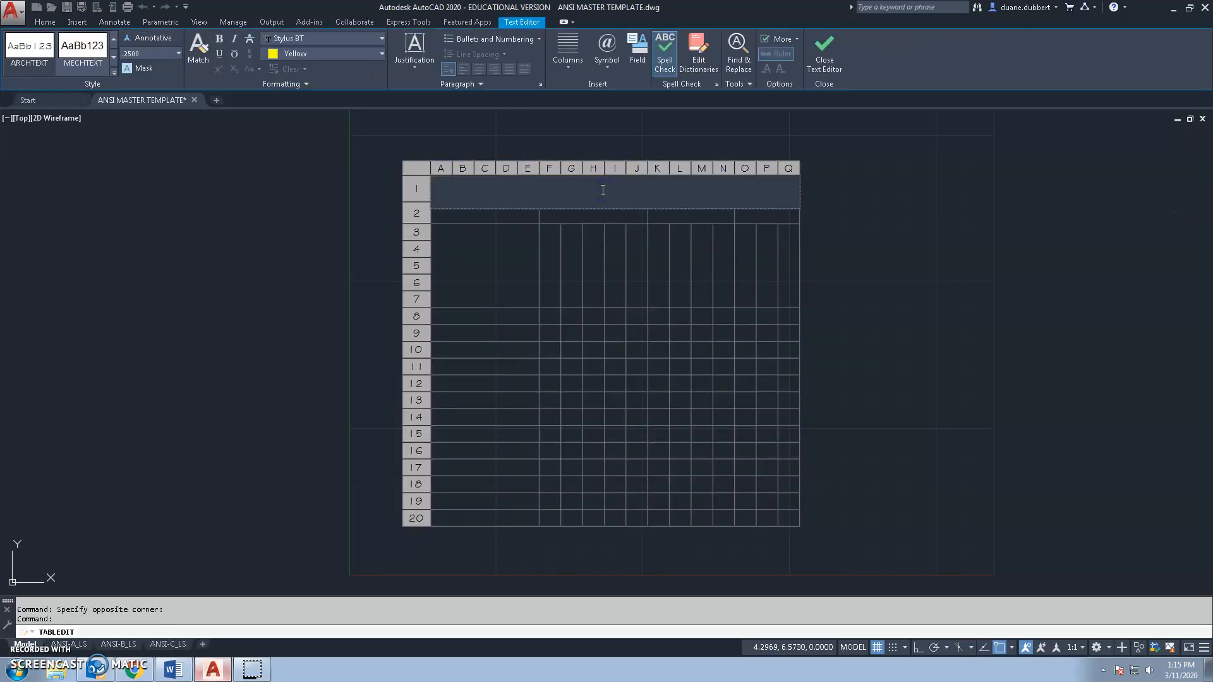
pyautogui.write('INTERIOR')
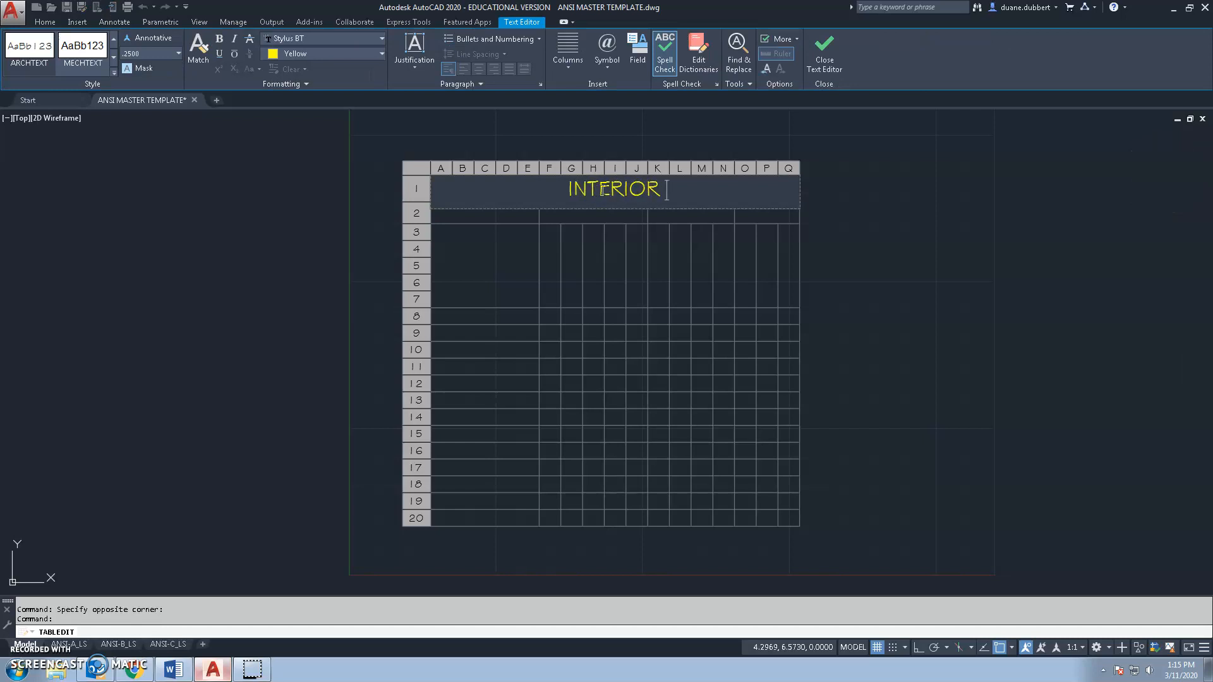
pyautogui.write(' FINISH')
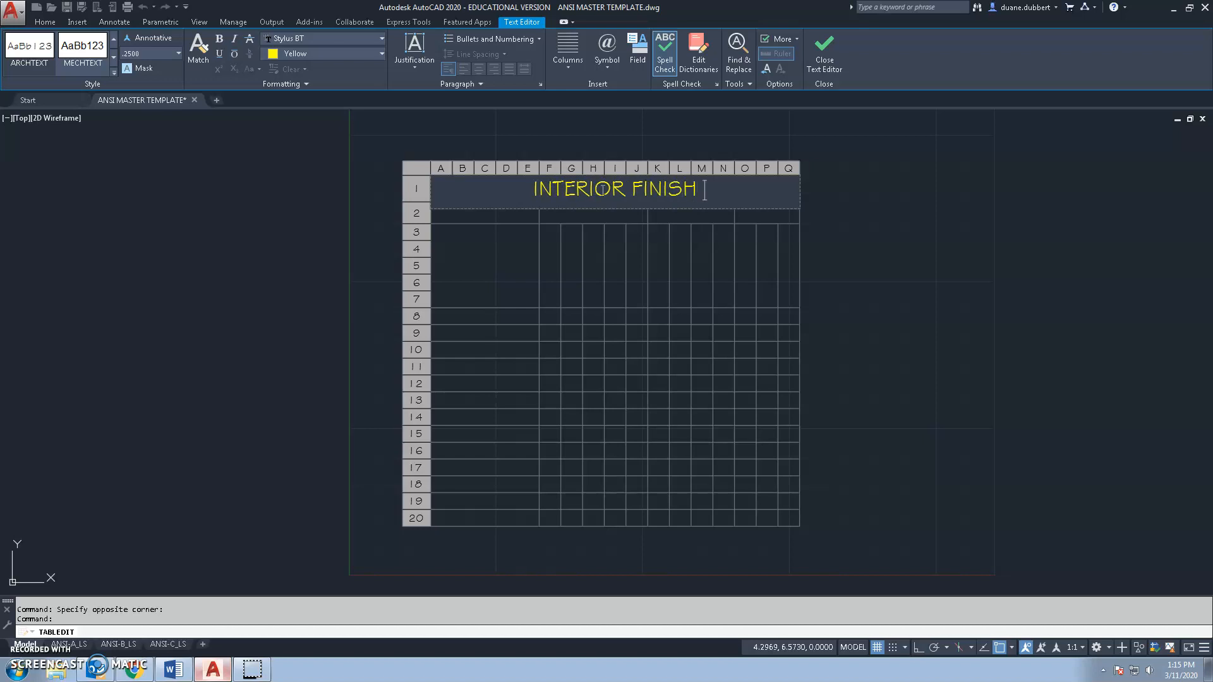
pyautogui.write(' SCHEDULE')
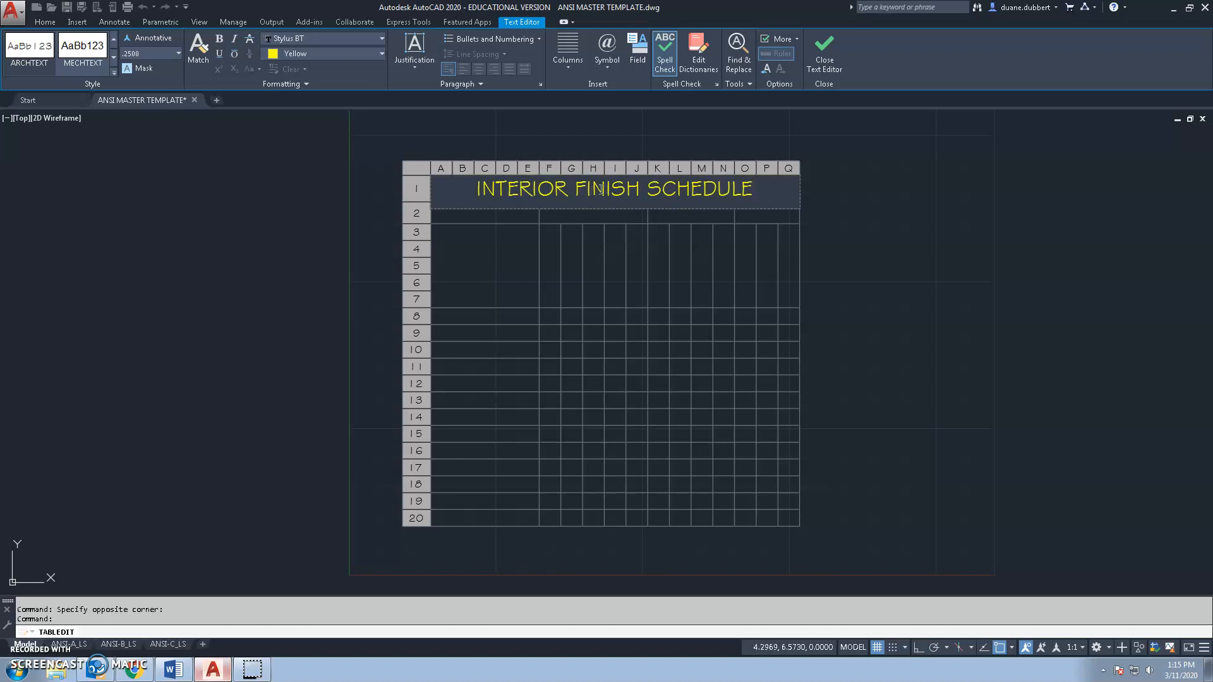
pyautogui.click(869, 209)
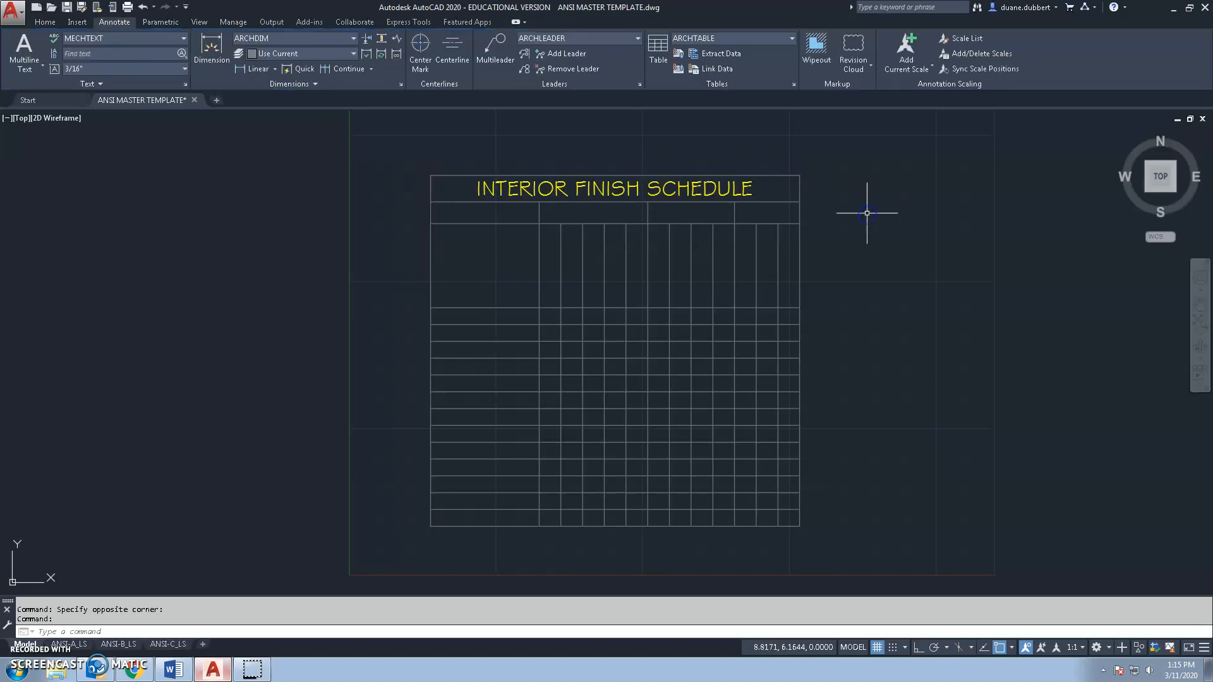
# Step: Enter ROOM in the first header group of row 2 and ENTRY in the merged first cell of row 8
pyautogui.doubleClick(483, 214)
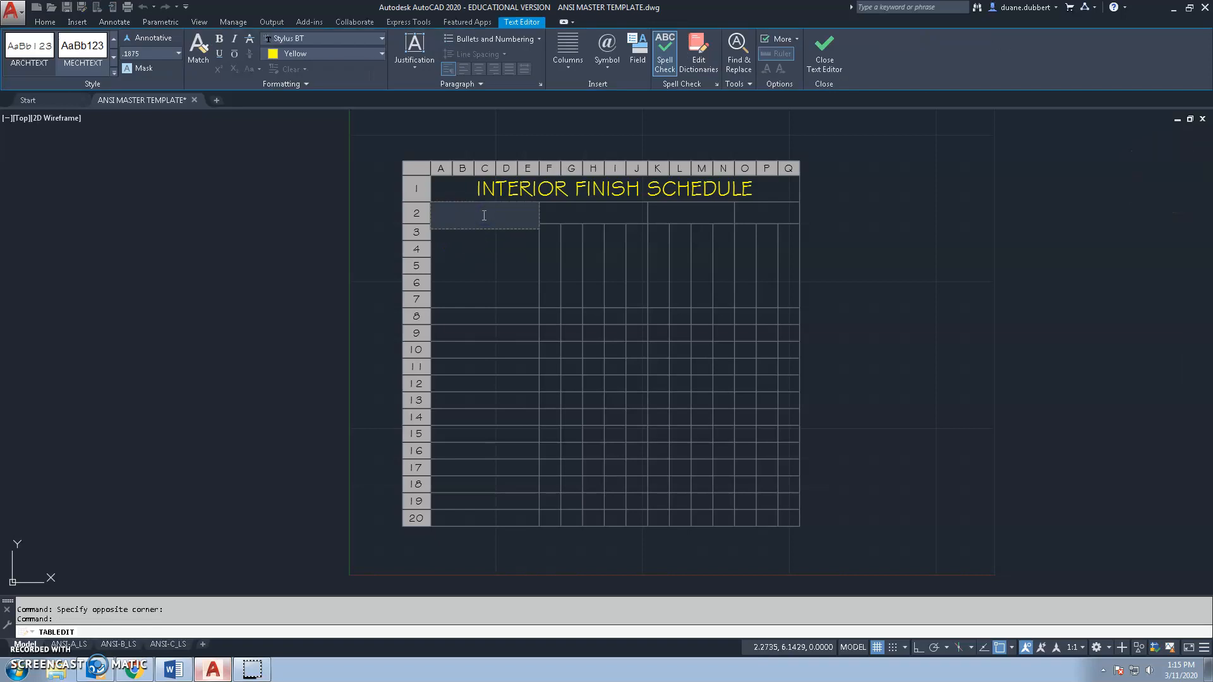
pyautogui.click(901, 283)
pyautogui.doubleClick(474, 315)
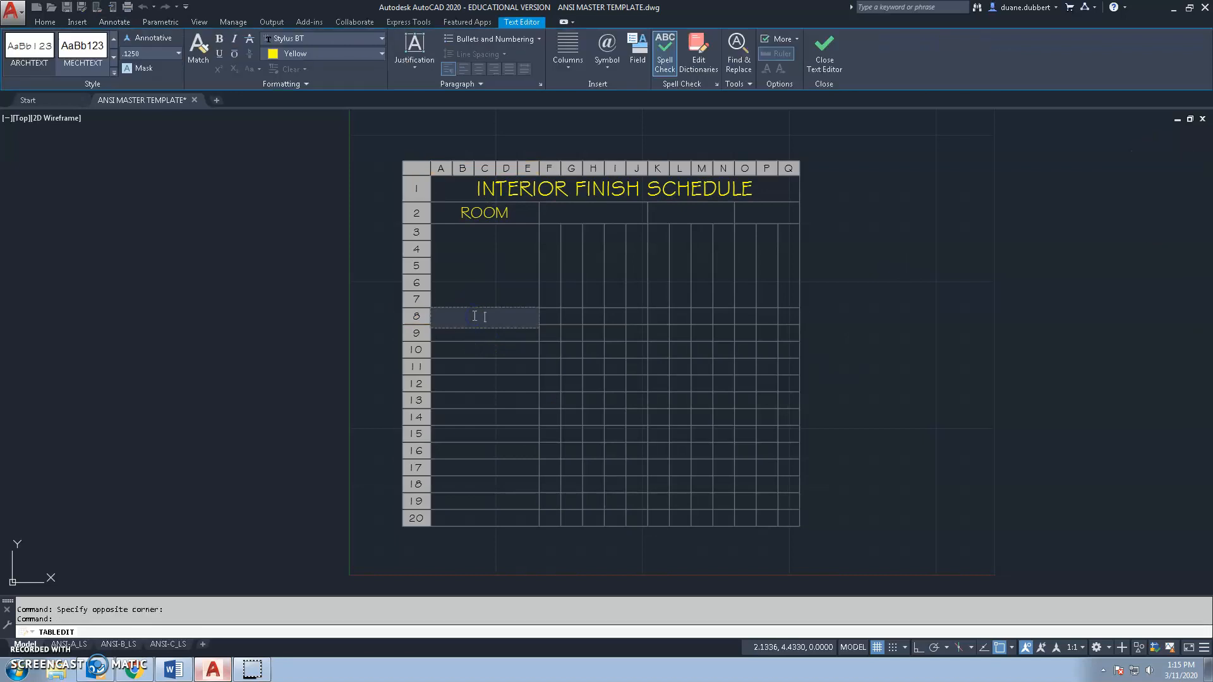
pyautogui.write('ENTRY')
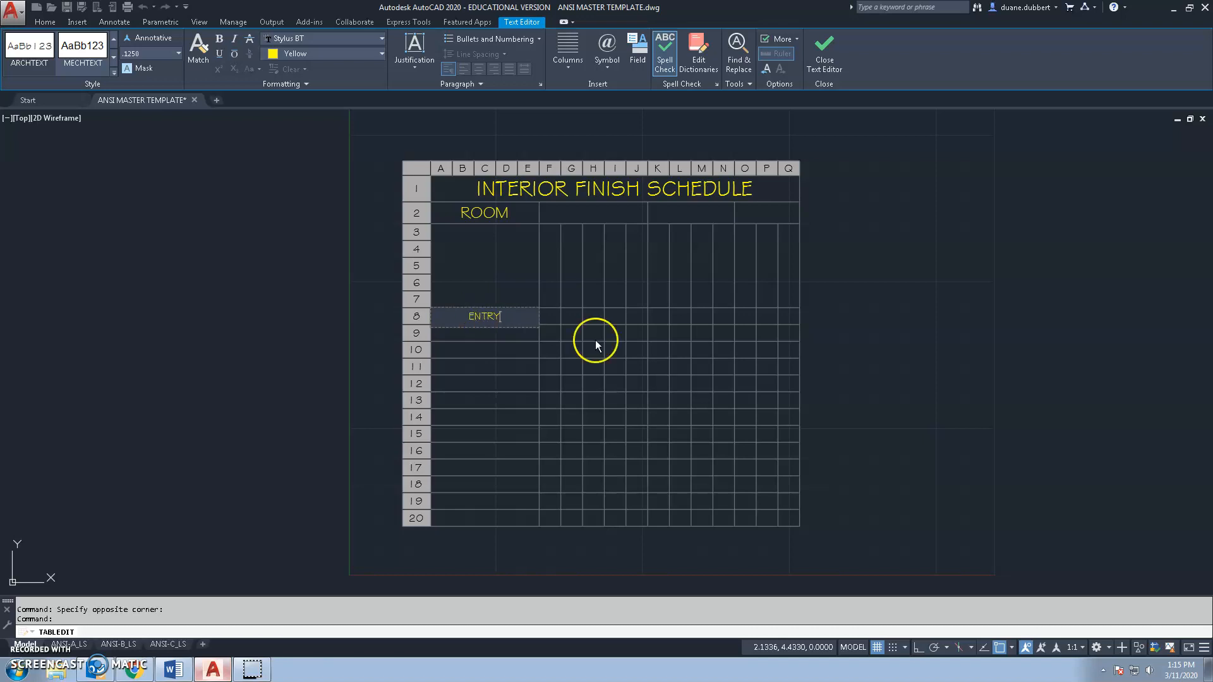
pyautogui.click(869, 368)
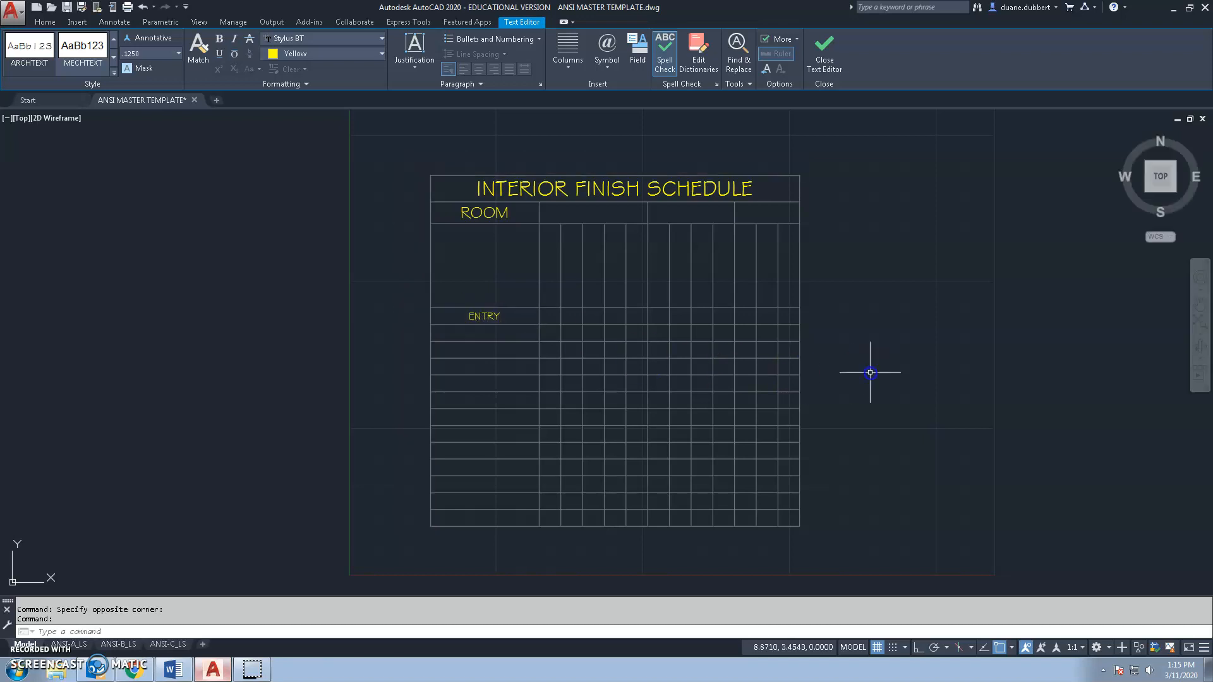
# Step: Set the justification of the ENTRY text in row 8 to Middle Left
pyautogui.doubleClick(484, 316)
pyautogui.moveTo(517, 317); pyautogui.dragTo(434, 315)
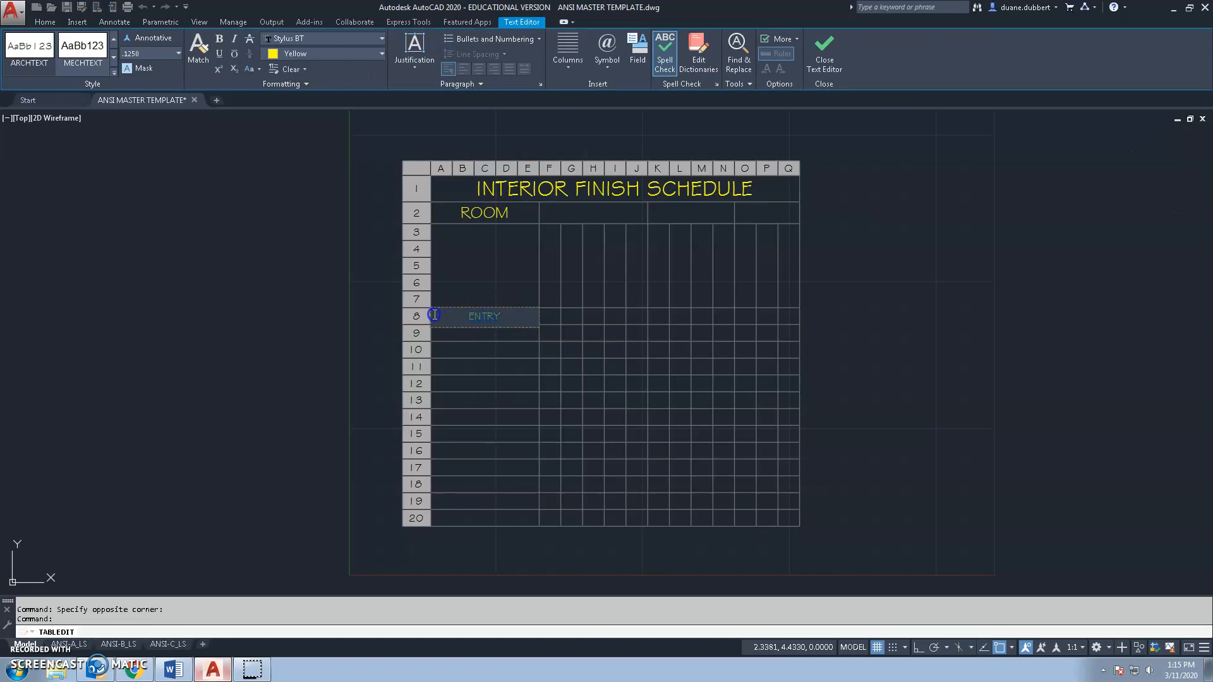
pyautogui.click(410, 70)
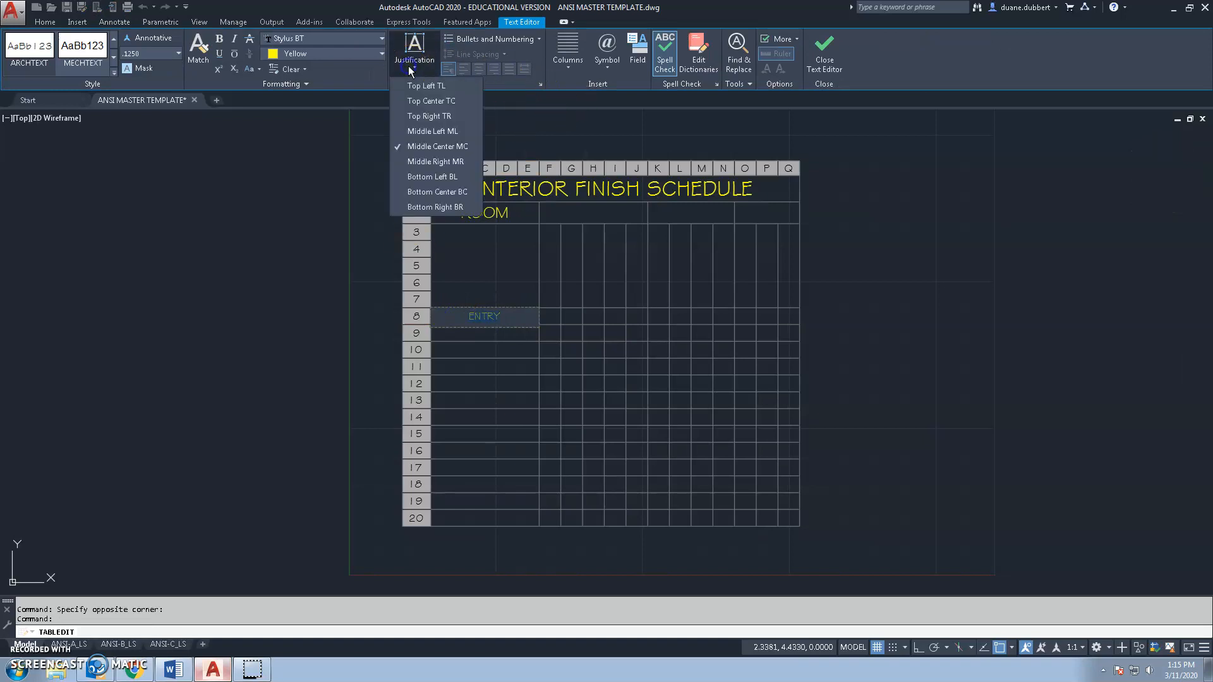
pyautogui.click(408, 130)
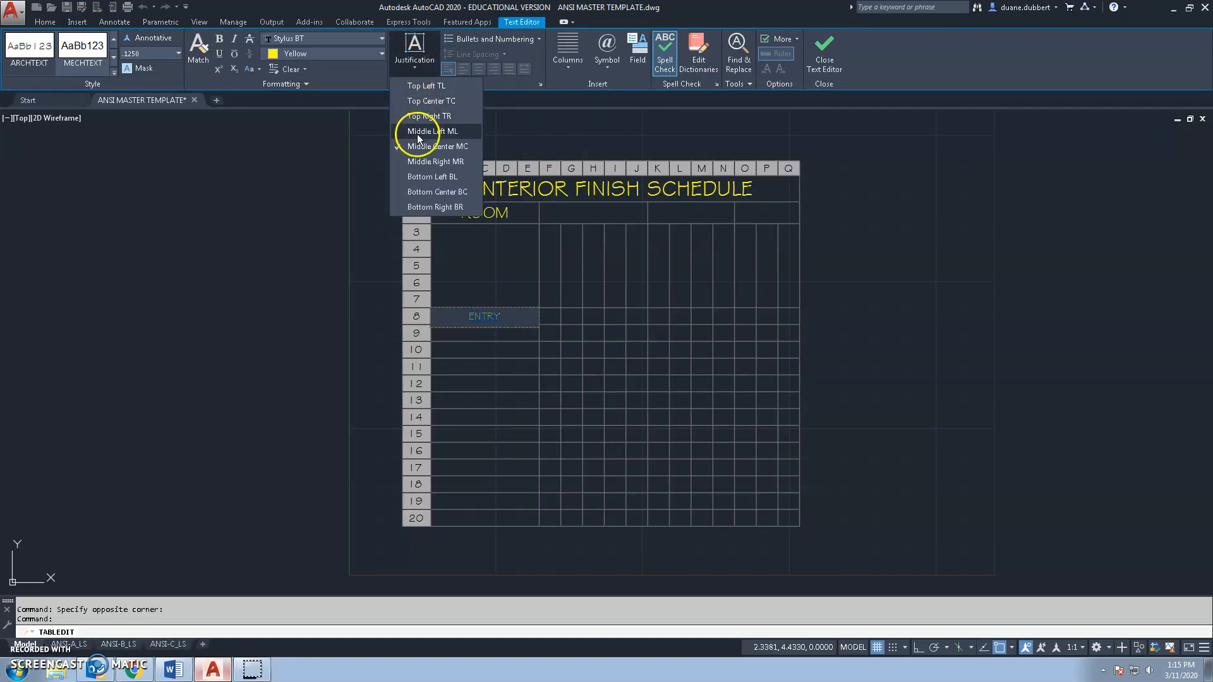
pyautogui.click(955, 206)
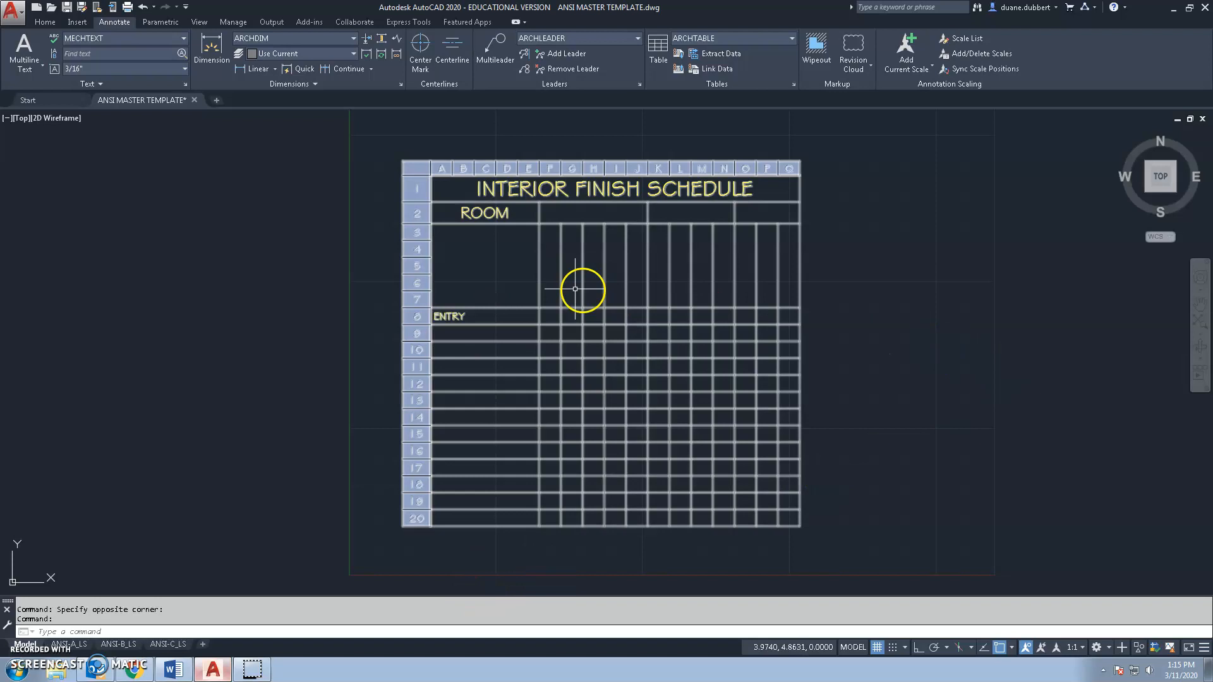
# Step: Enter VINYL in the tall merged cell F3:F7 of the schedule table
pyautogui.doubleClick(549, 287)
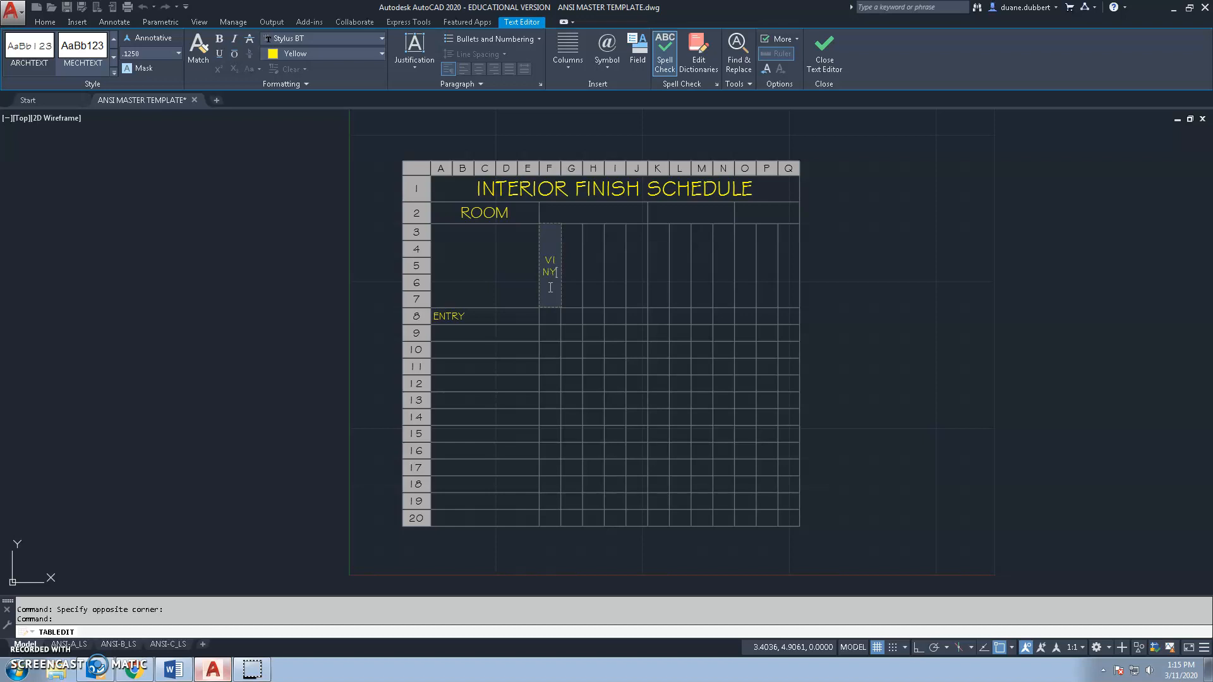
pyautogui.click(945, 276)
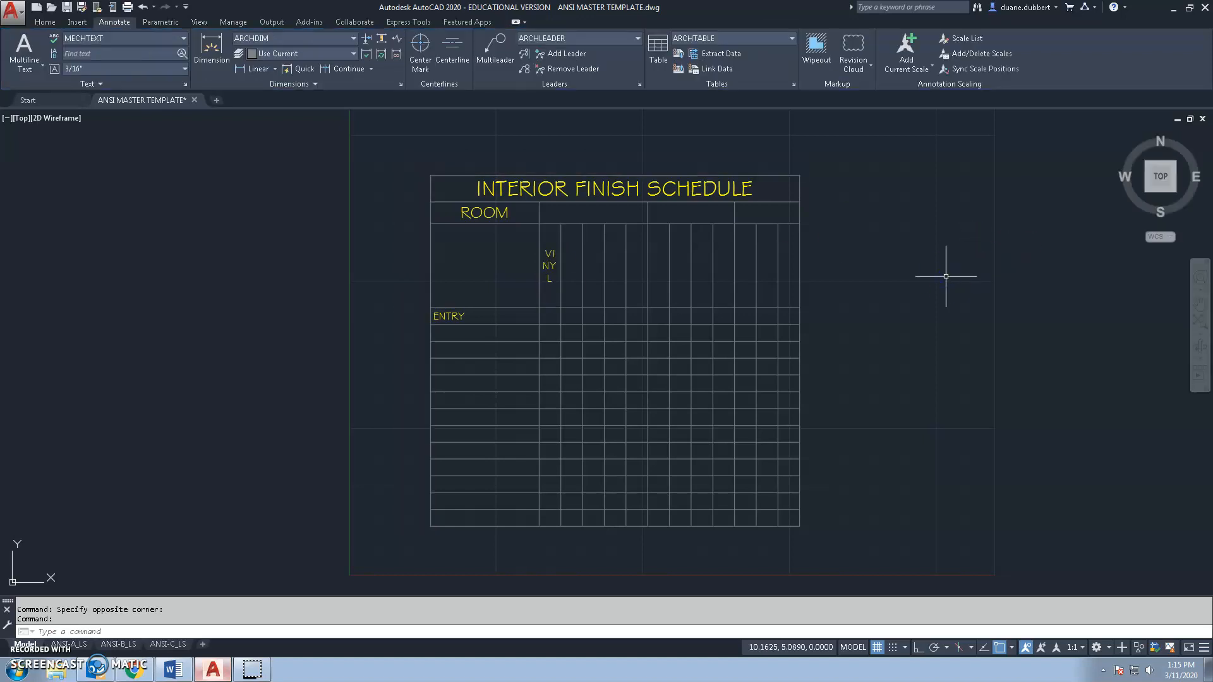
pyautogui.doubleClick(550, 269)
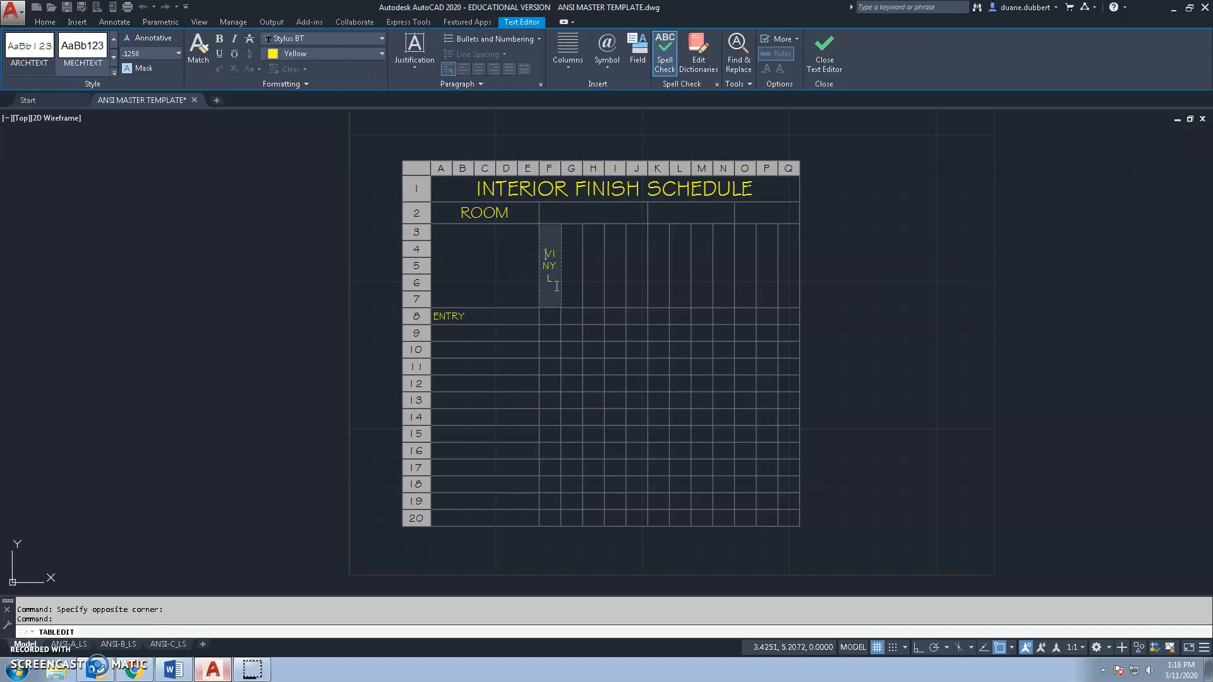
pyautogui.rightClick(543, 259)
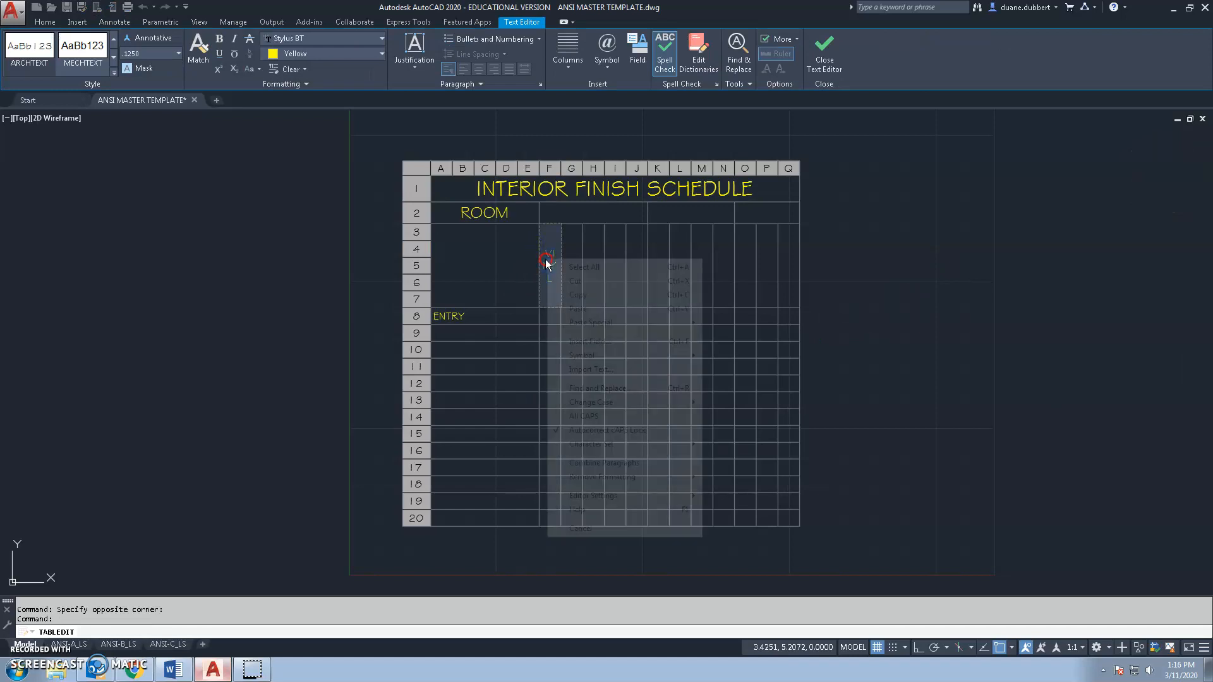
pyautogui.click(564, 530)
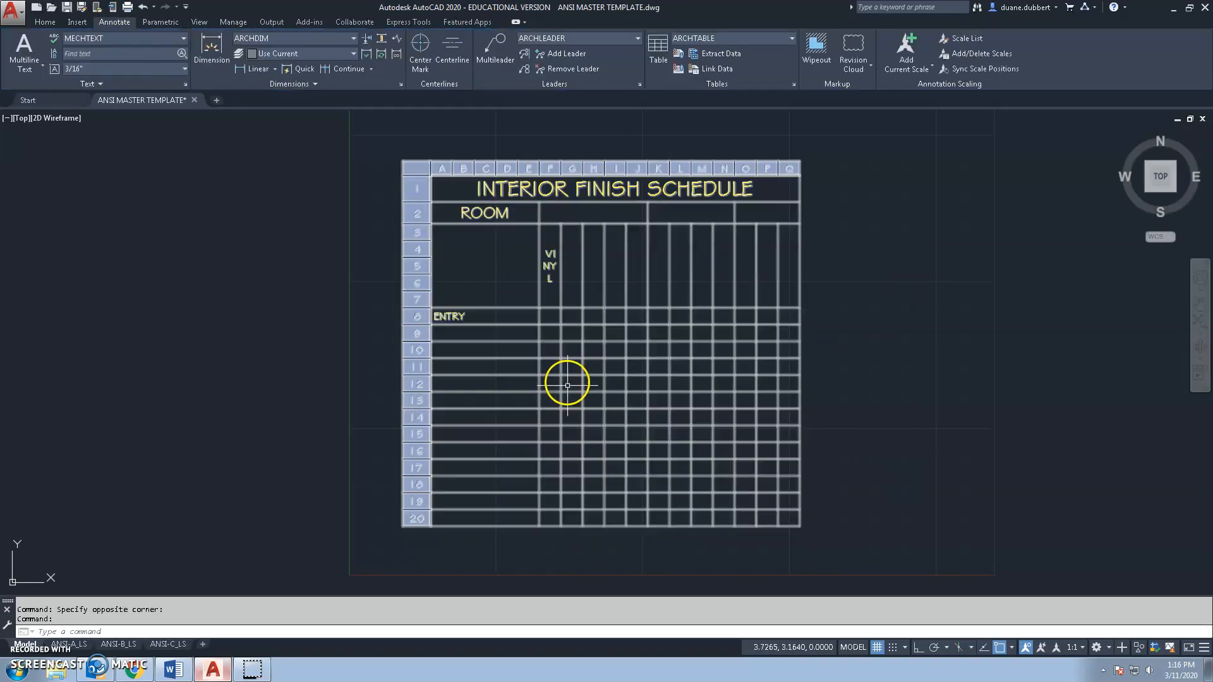
# Step: Set the text rotation of the VINYL cell to 90 degrees in its properties
pyautogui.click(549, 265)
pyautogui.rightClick(549, 266)
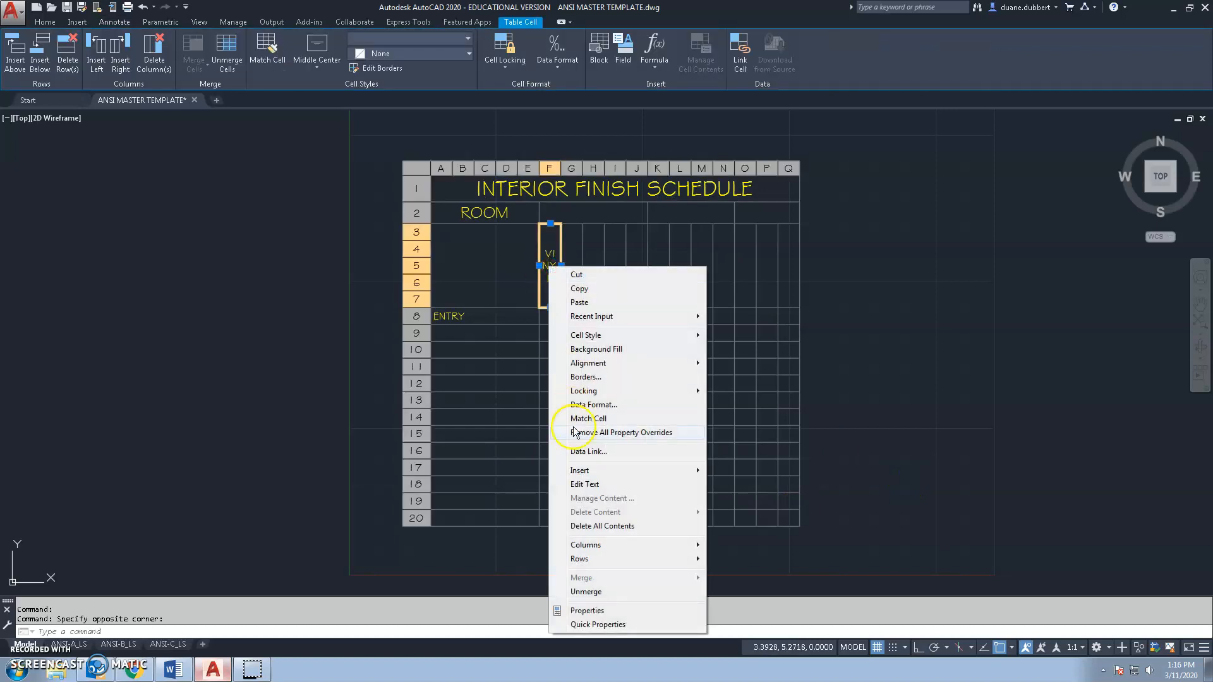
pyautogui.click(571, 613)
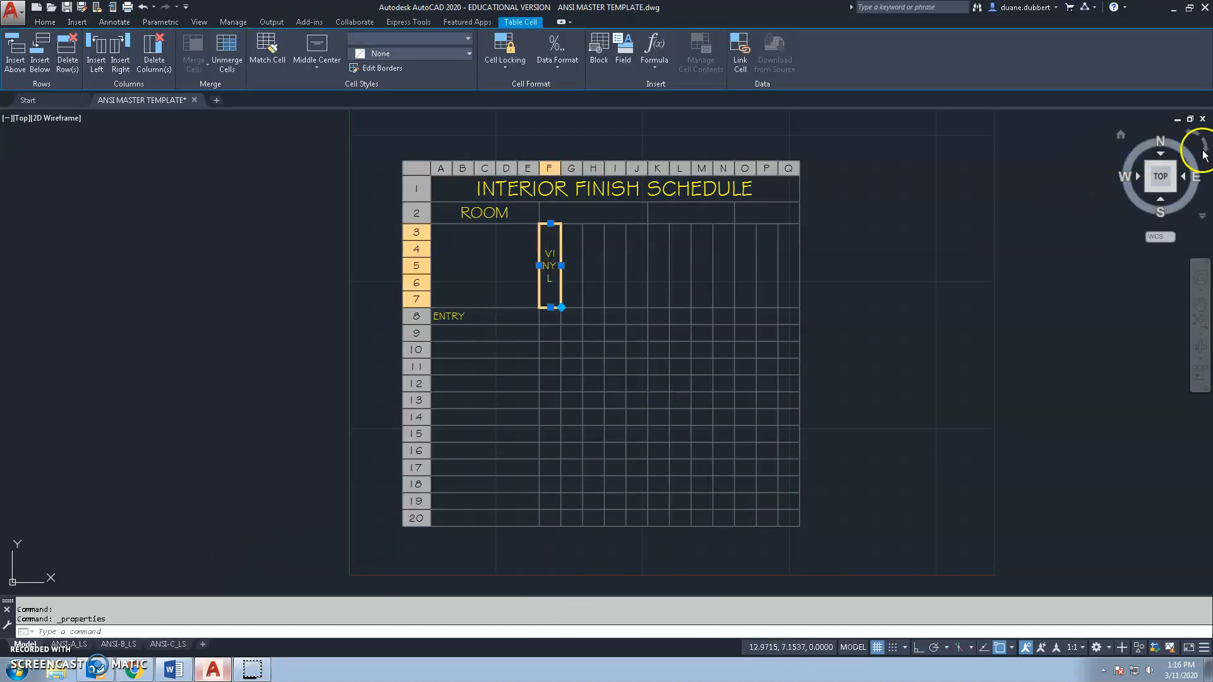
pyautogui.moveTo(62, 133); pyautogui.dragTo(61, 135)
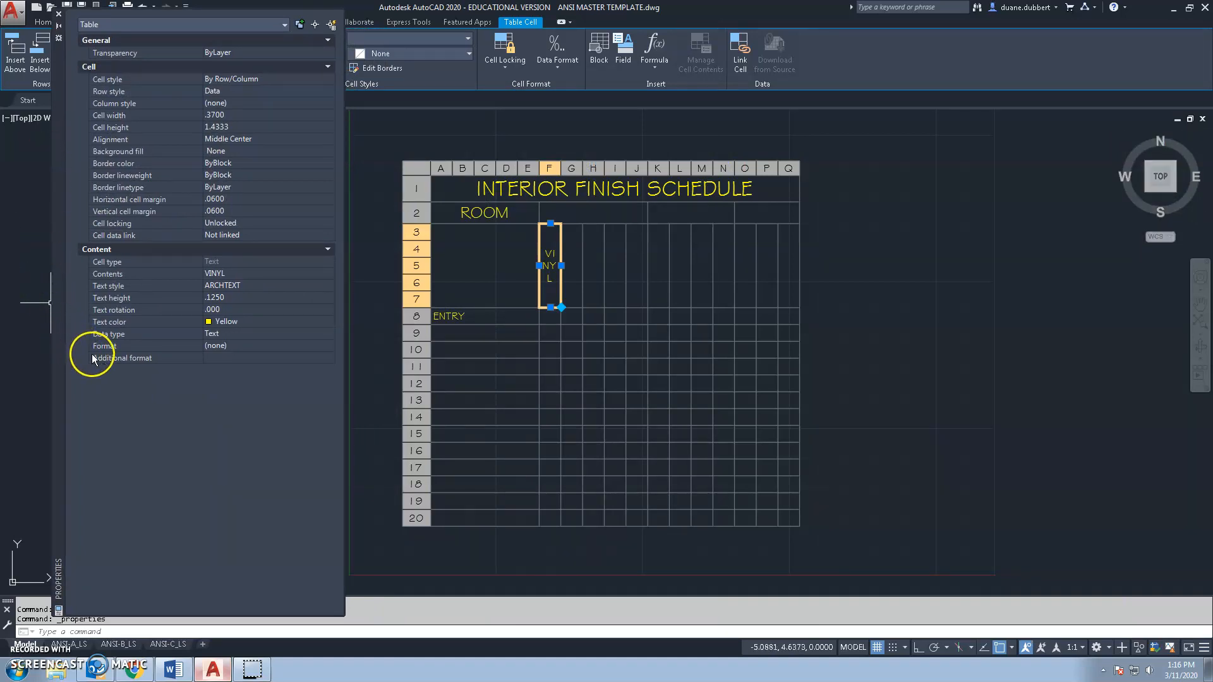
pyautogui.click(245, 310)
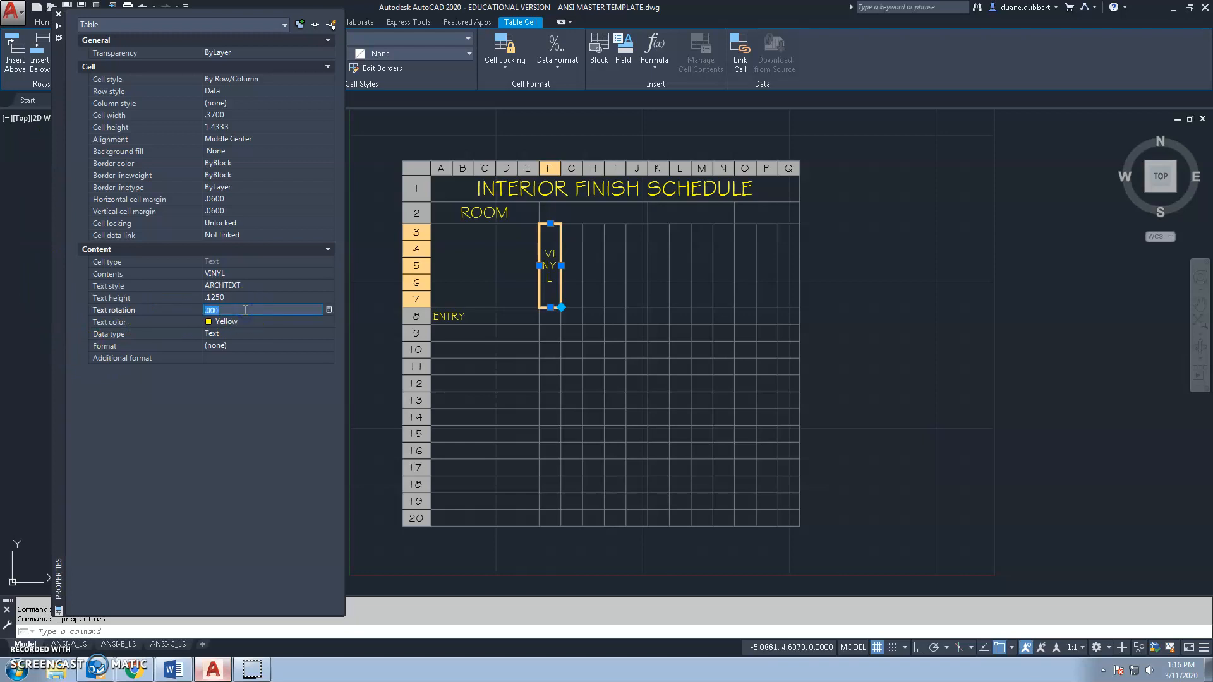
pyautogui.press('Return')
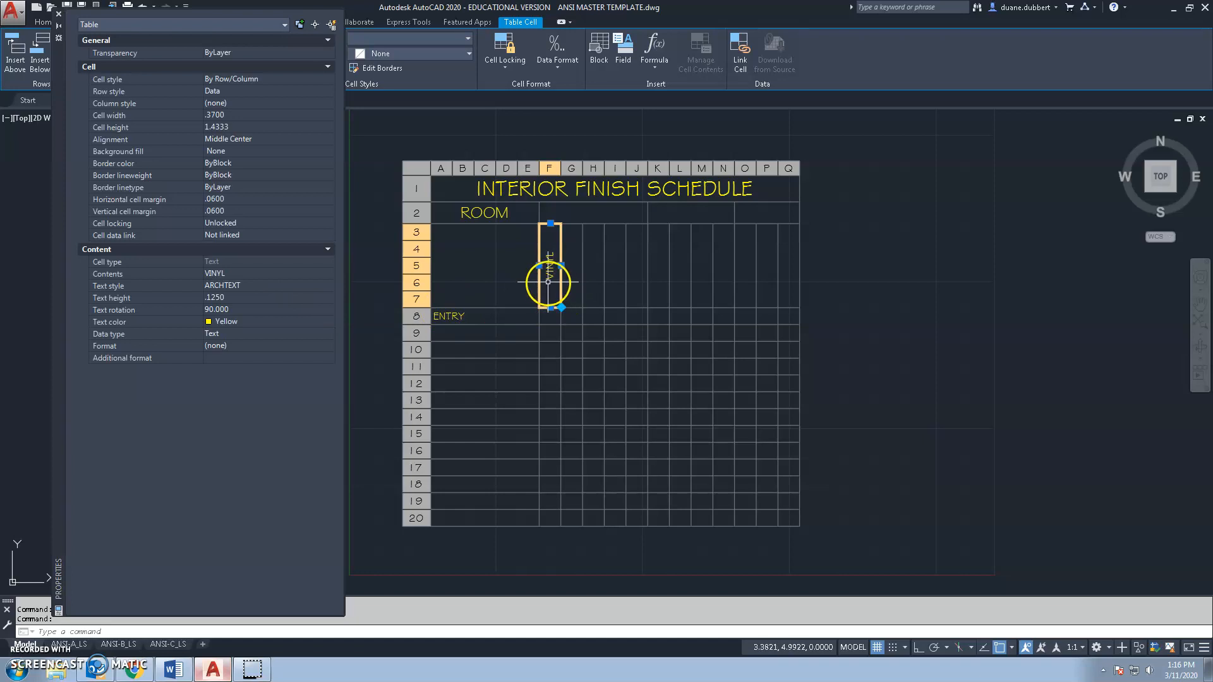
# Step: Set the alignment of the VINYL cell to Bottom Center and close its properties
pyautogui.click(282, 139)
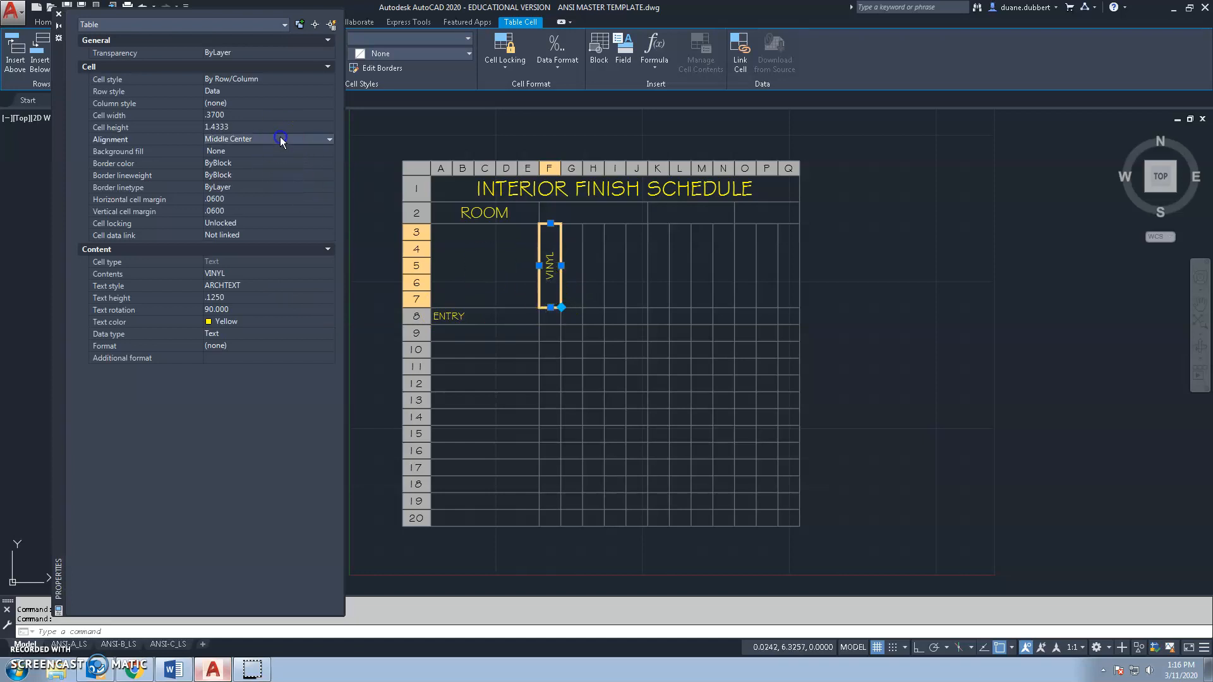
pyautogui.click(331, 137)
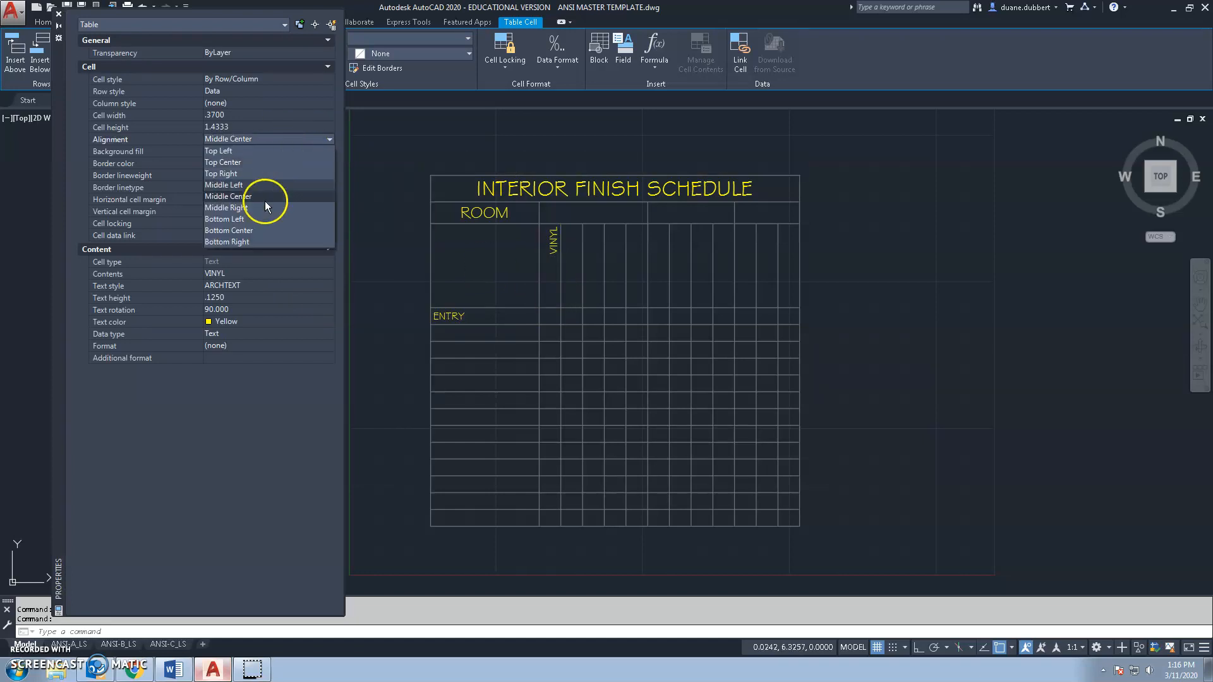
pyautogui.click(249, 241)
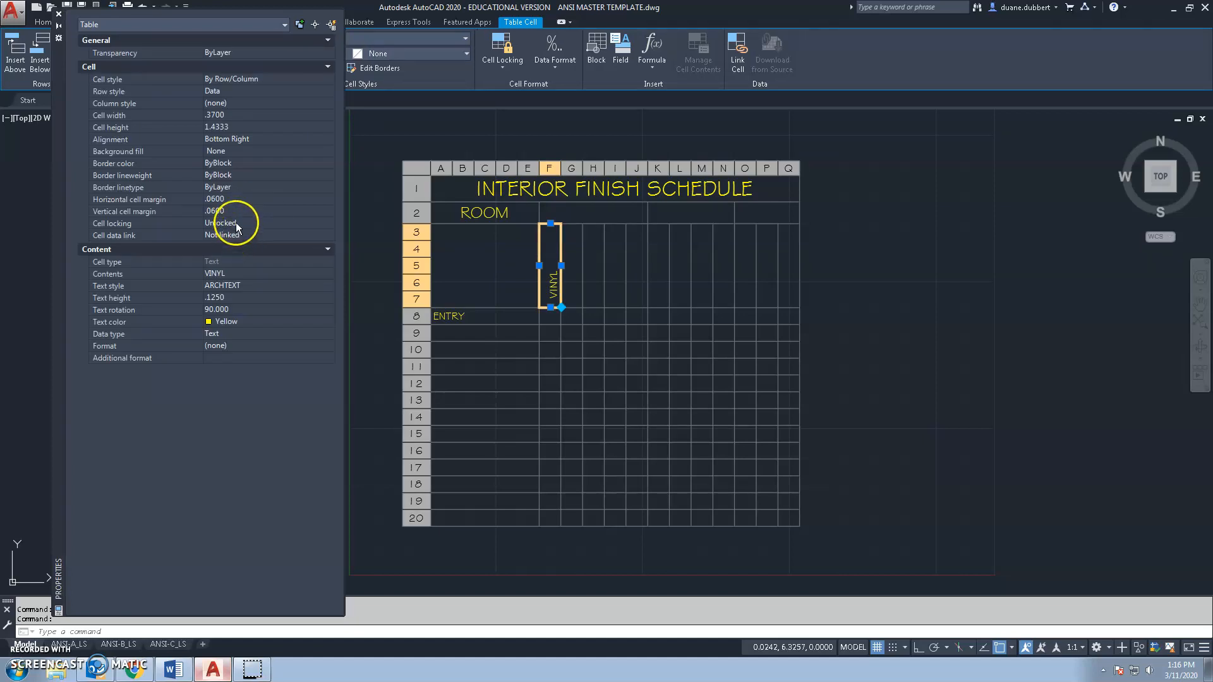
pyautogui.click(330, 138)
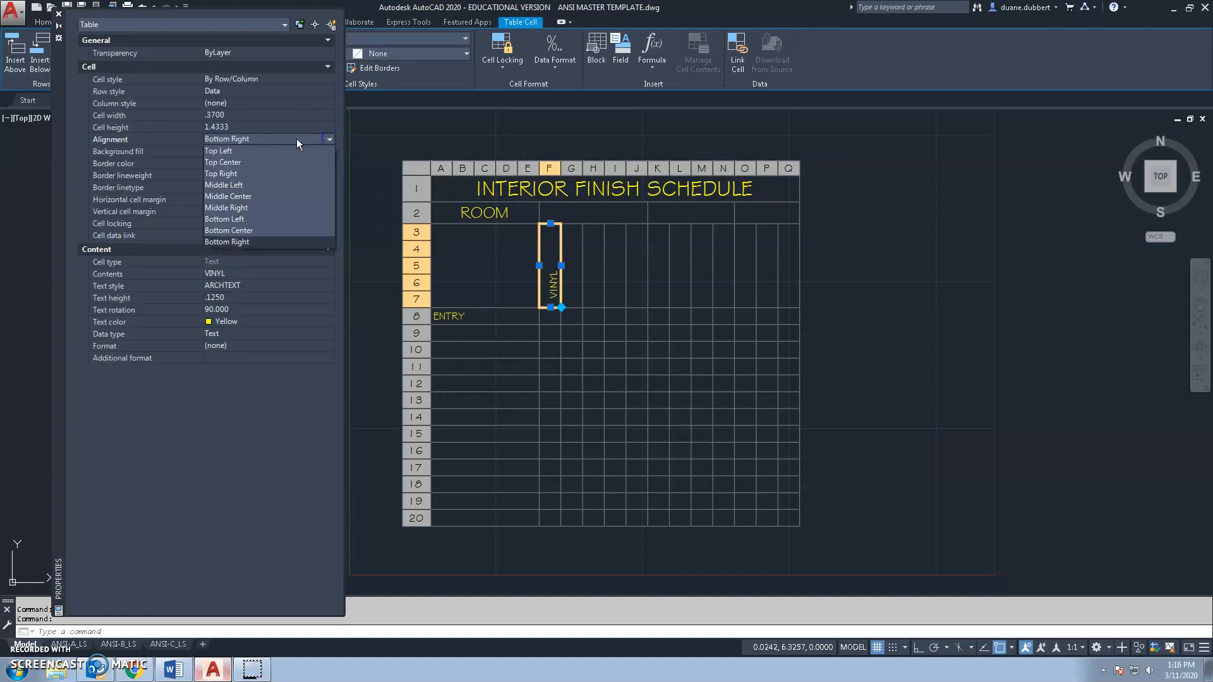
pyautogui.click(225, 230)
pyautogui.press('Escape')
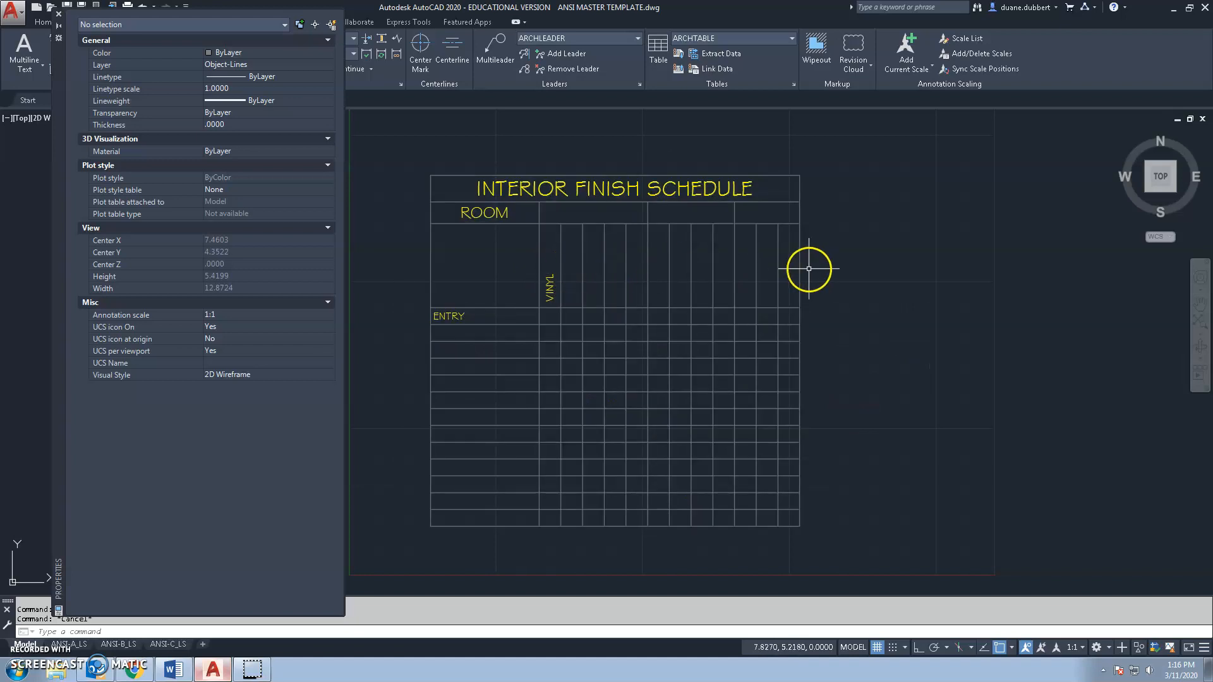
pyautogui.click(59, 13)
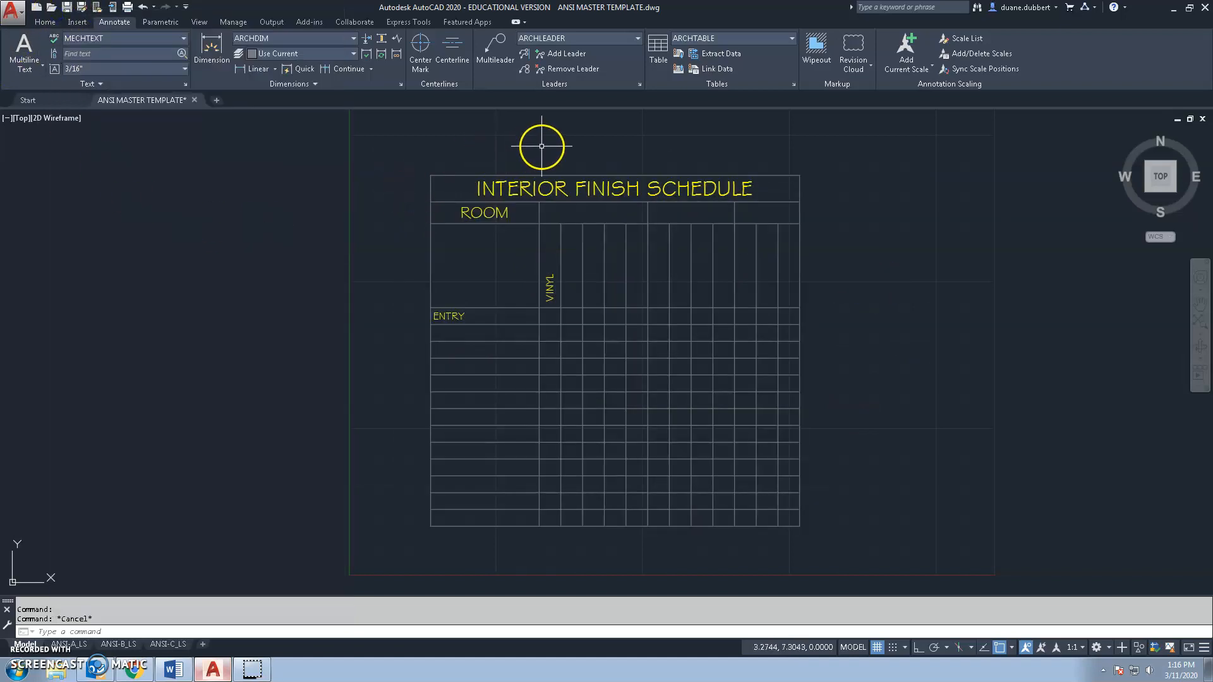
# Step: Make Text_1250 the current layer
pyautogui.click(45, 22)
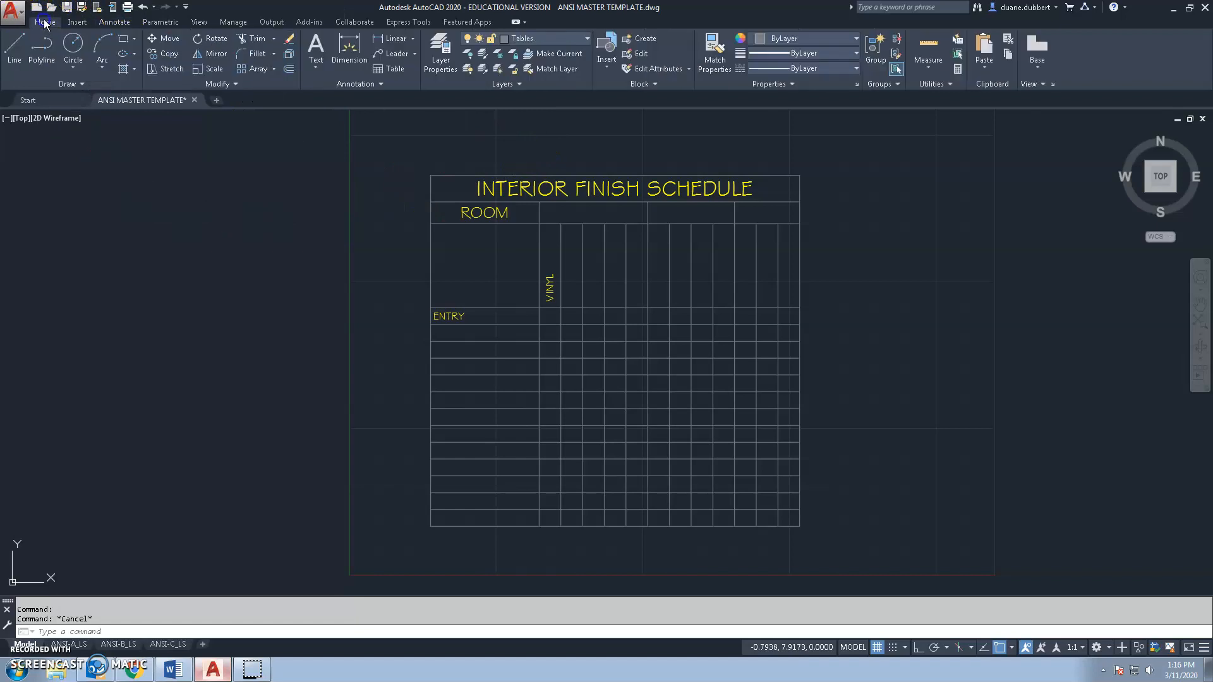
pyautogui.click(586, 40)
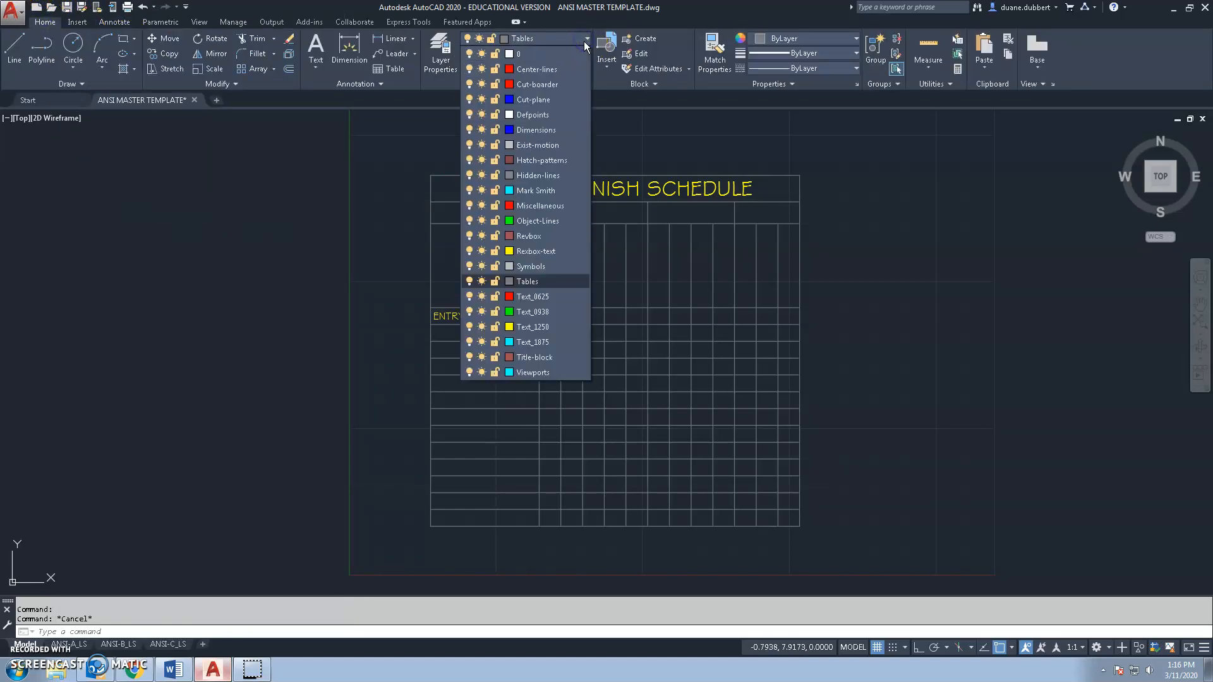
pyautogui.click(550, 321)
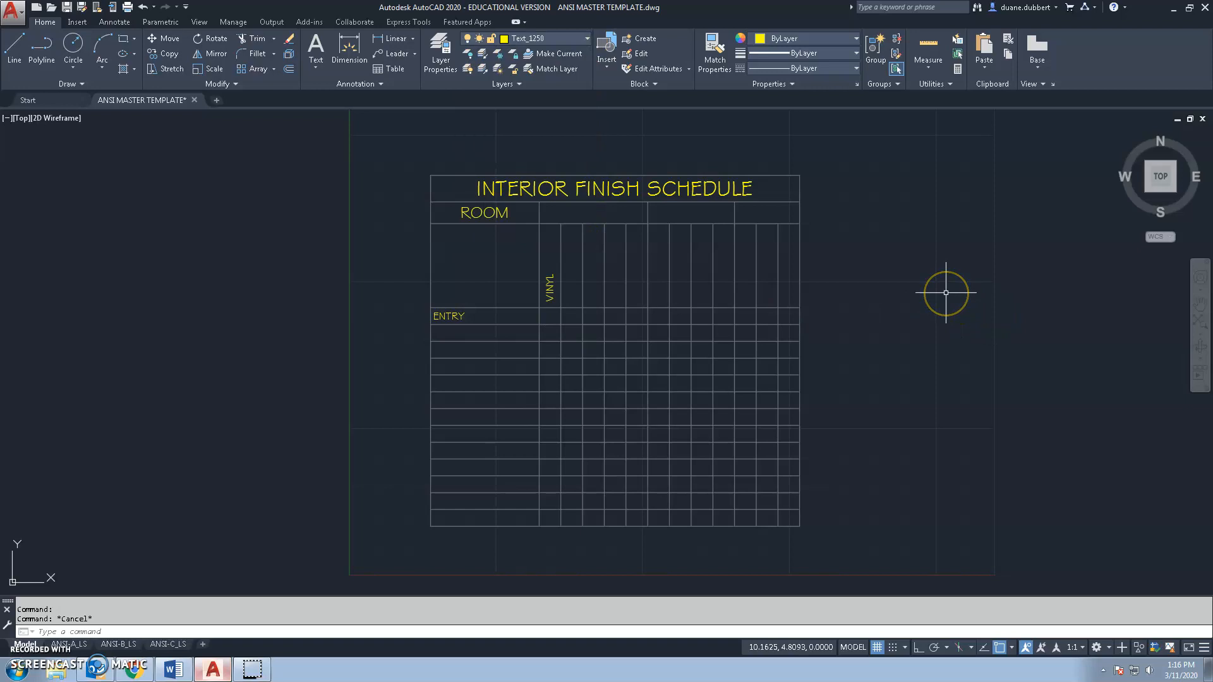
# Step: Draw a solid donut with 0 inside and 0.09 outside diameter, centred between opposite corners of cell J8 in the ENTRY row
pyautogui.press('Return')
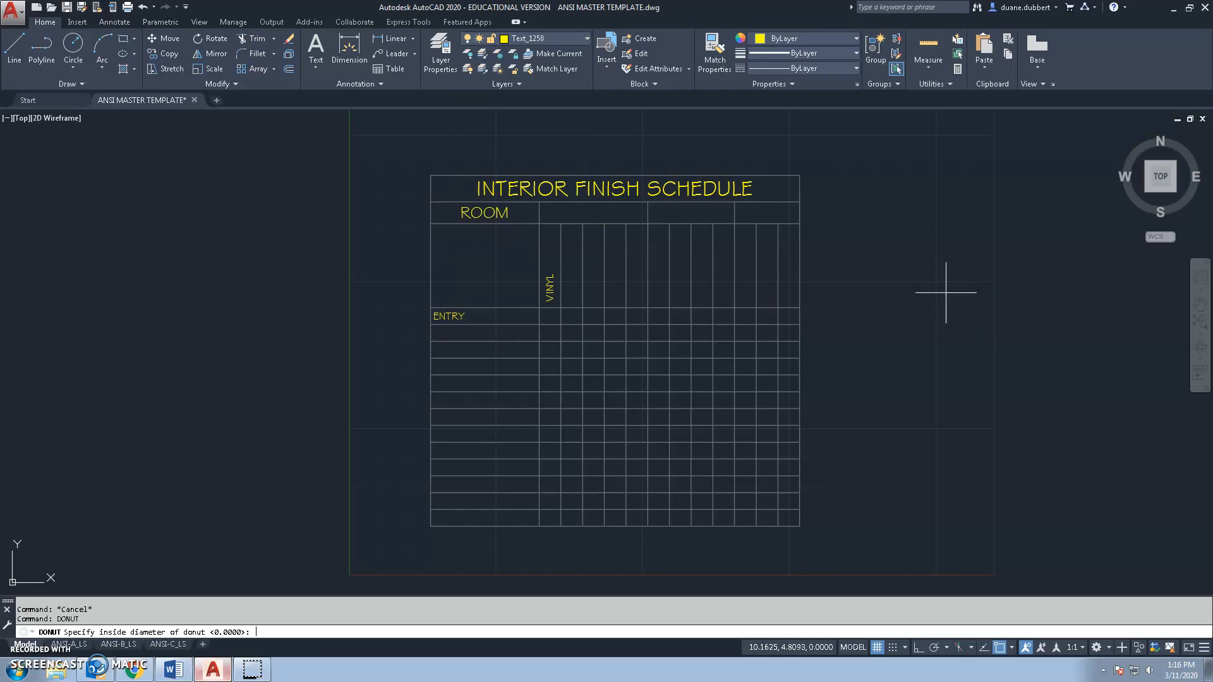
pyautogui.press('Return')
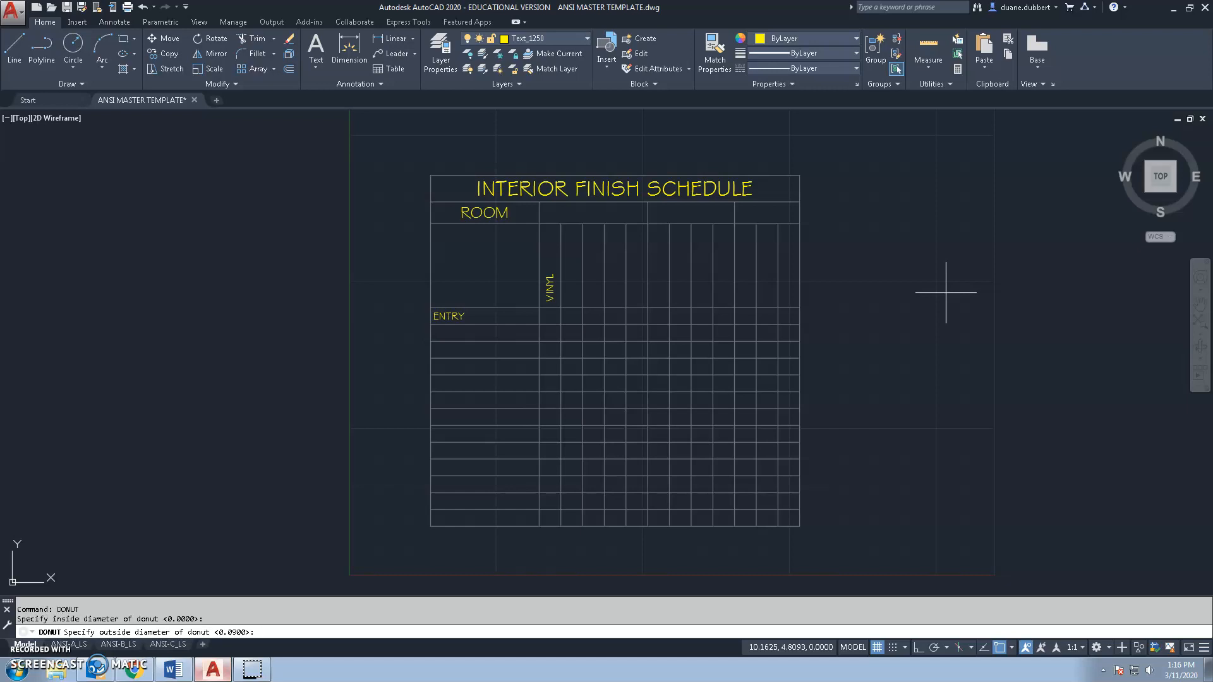
pyautogui.press('Return')
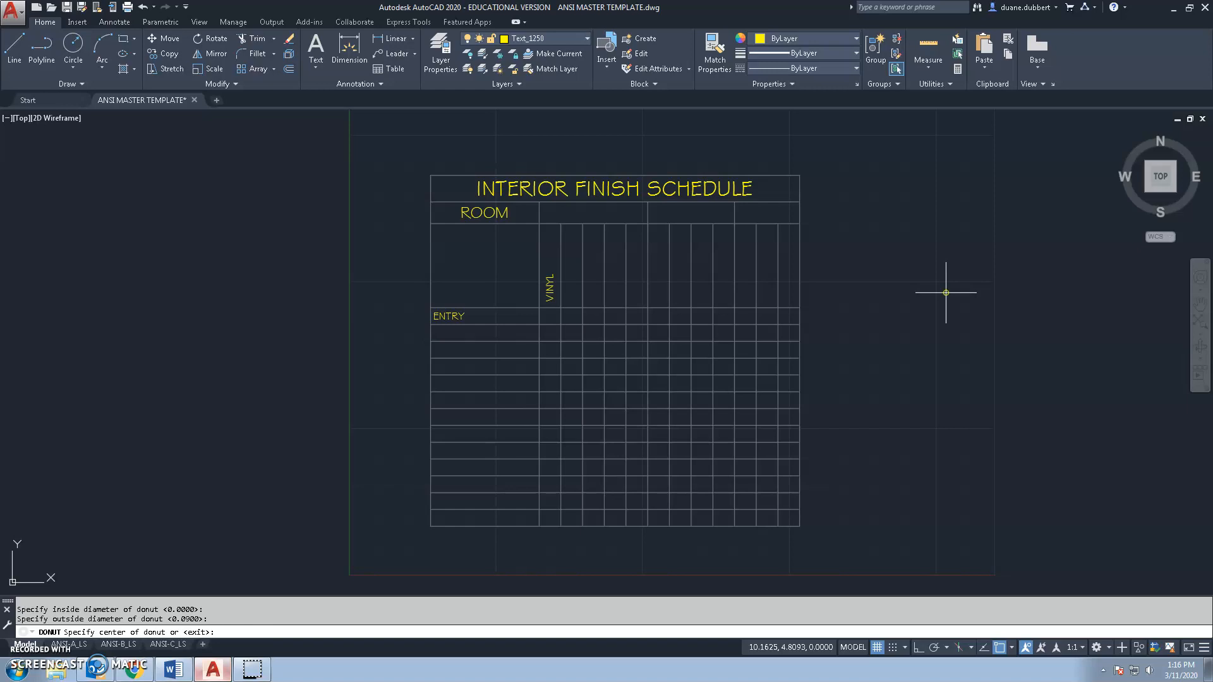
pyautogui.scroll(2, 639, 389)
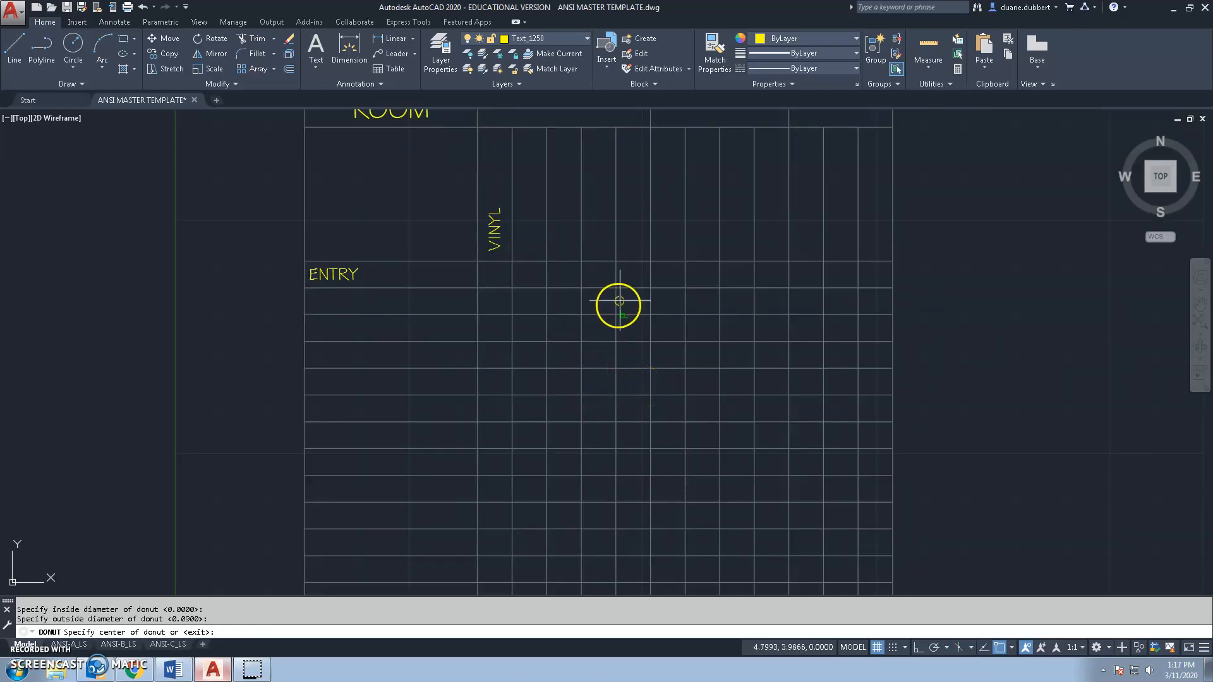
pyautogui.keyDown('shift'); pyautogui.rightClick(630, 271); pyautogui.keyUp('shift')
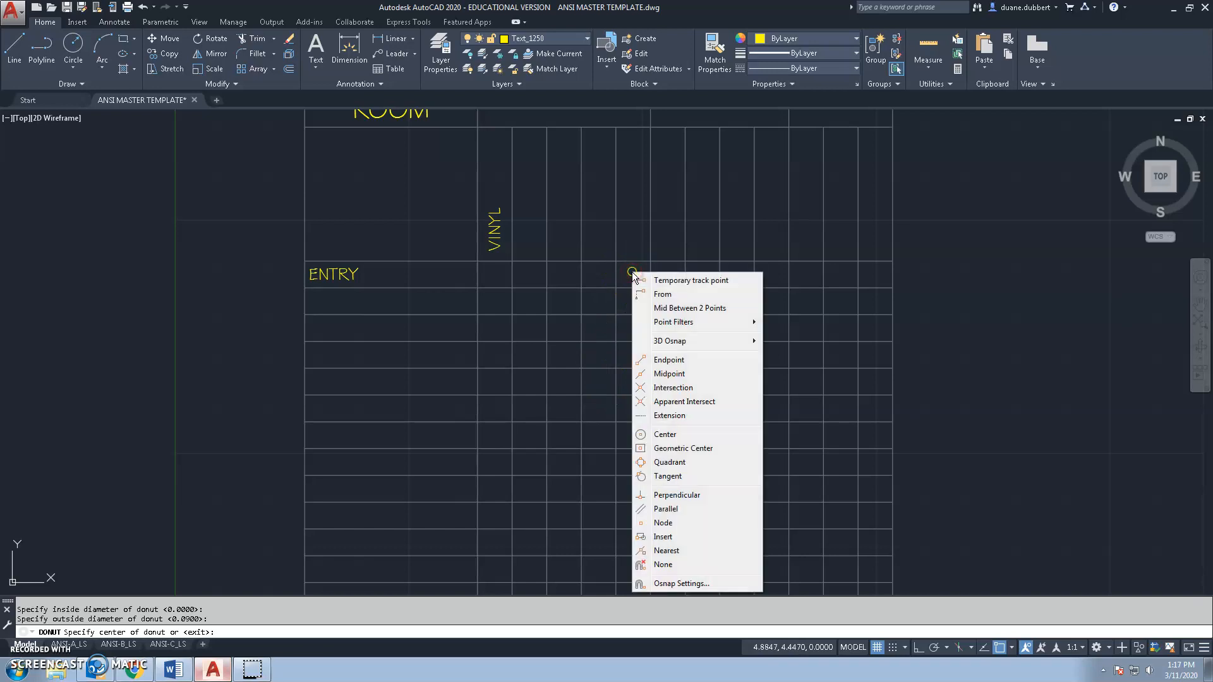
pyautogui.click(652, 299)
pyautogui.click(616, 262)
pyautogui.click(650, 288)
pyautogui.press('Escape')
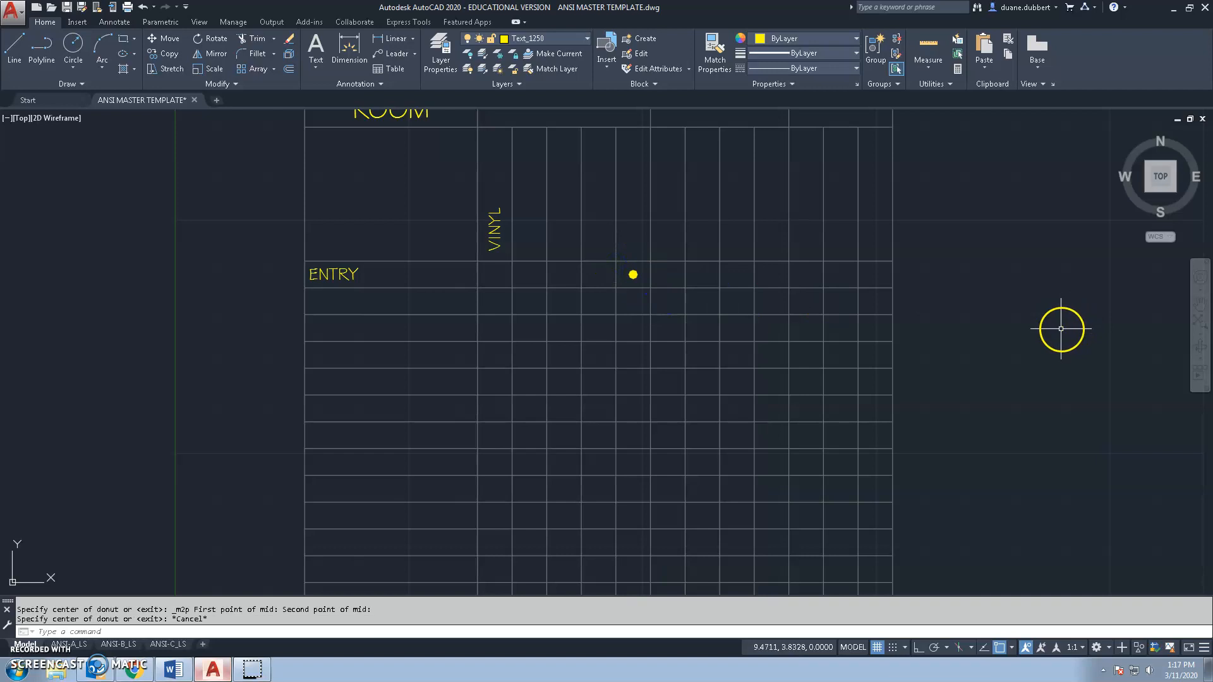
# Step: Copy the donut from the upper-left corner of cell J8 to the matching corners of cells H9 and K9
pyautogui.scroll(-2, 1024, 339)
pyautogui.moveTo(1024, 338); pyautogui.dragTo(885, 339, button='middle')
pyautogui.scroll(2, 960, 345)
pyautogui.click(167, 55)
pyautogui.click(482, 269)
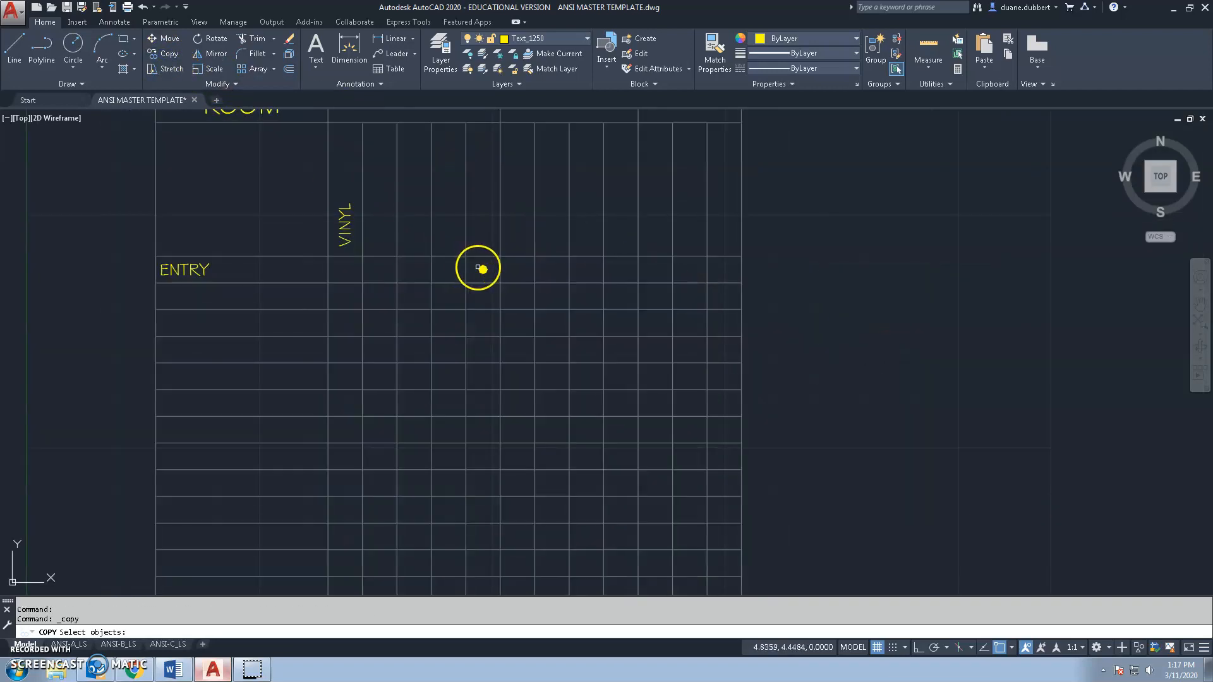
pyautogui.rightClick(478, 269)
pyautogui.click(466, 255)
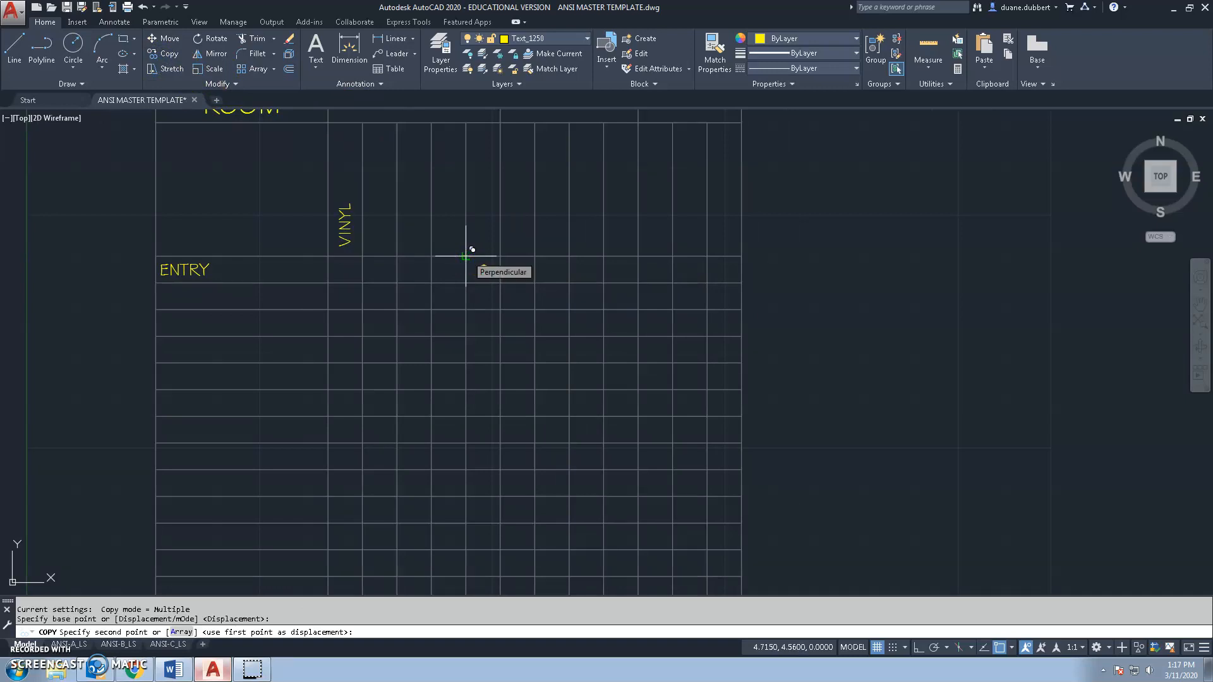
pyautogui.click(397, 283)
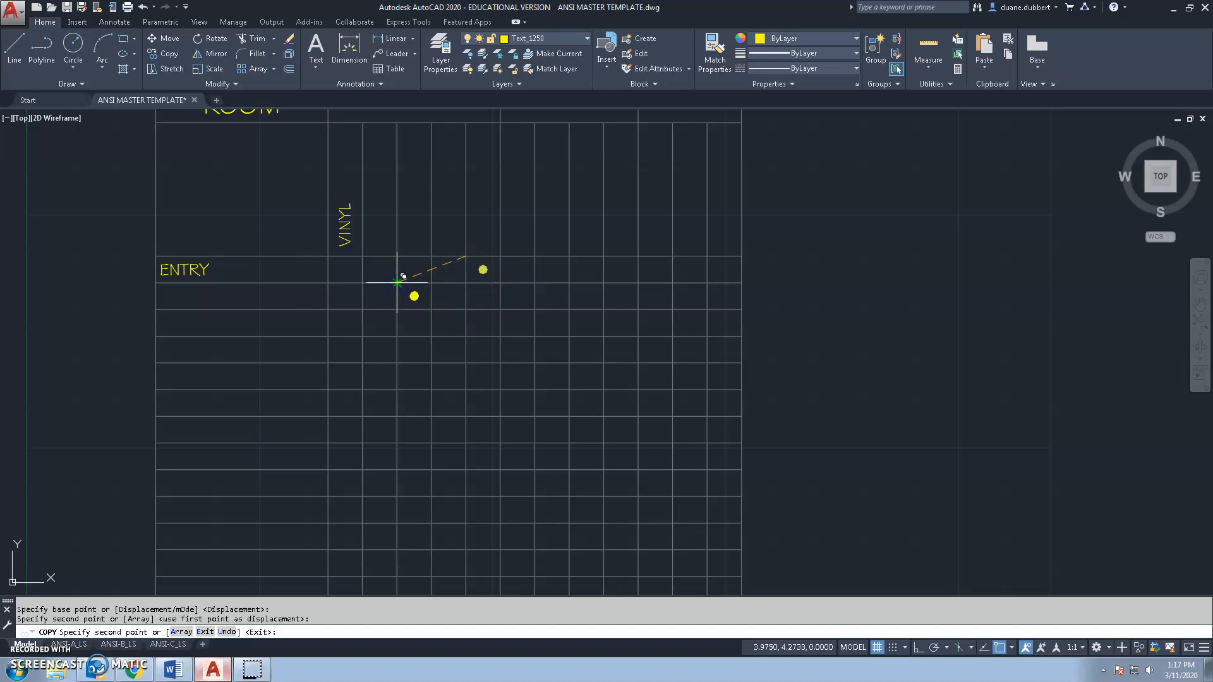
pyautogui.click(500, 283)
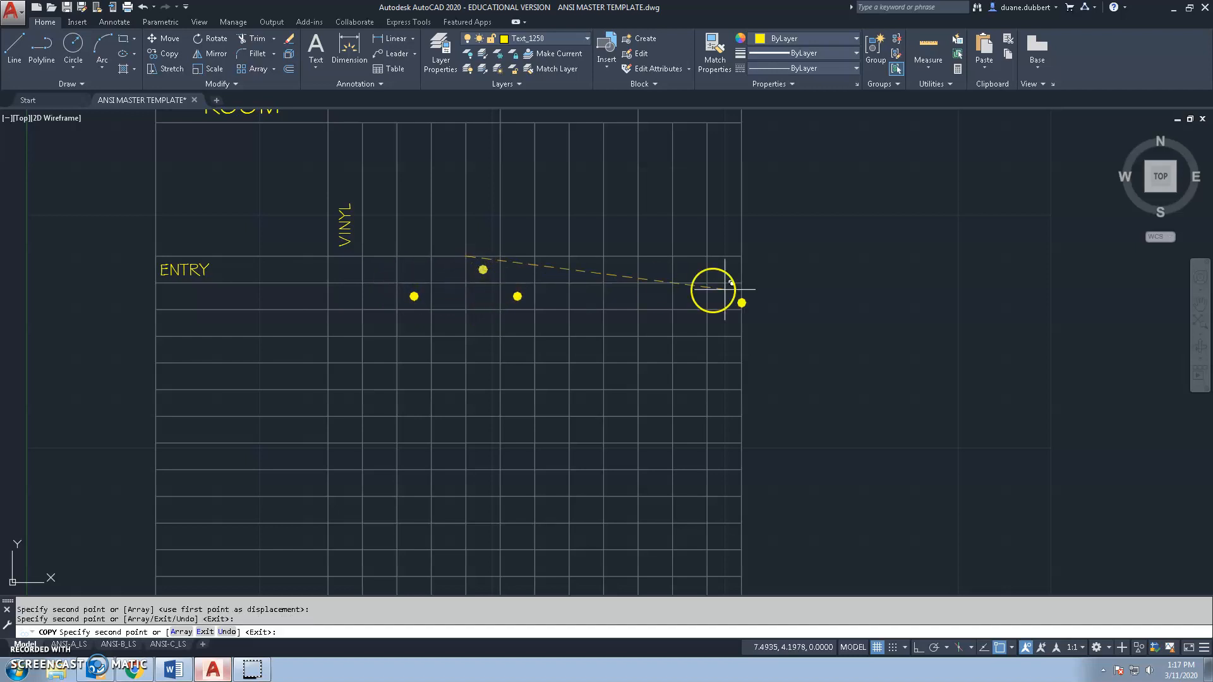
pyautogui.press('Escape')
pyautogui.scroll(-2, 797, 290)
pyautogui.moveTo(872, 320); pyautogui.dragTo(890, 341, button='middle')
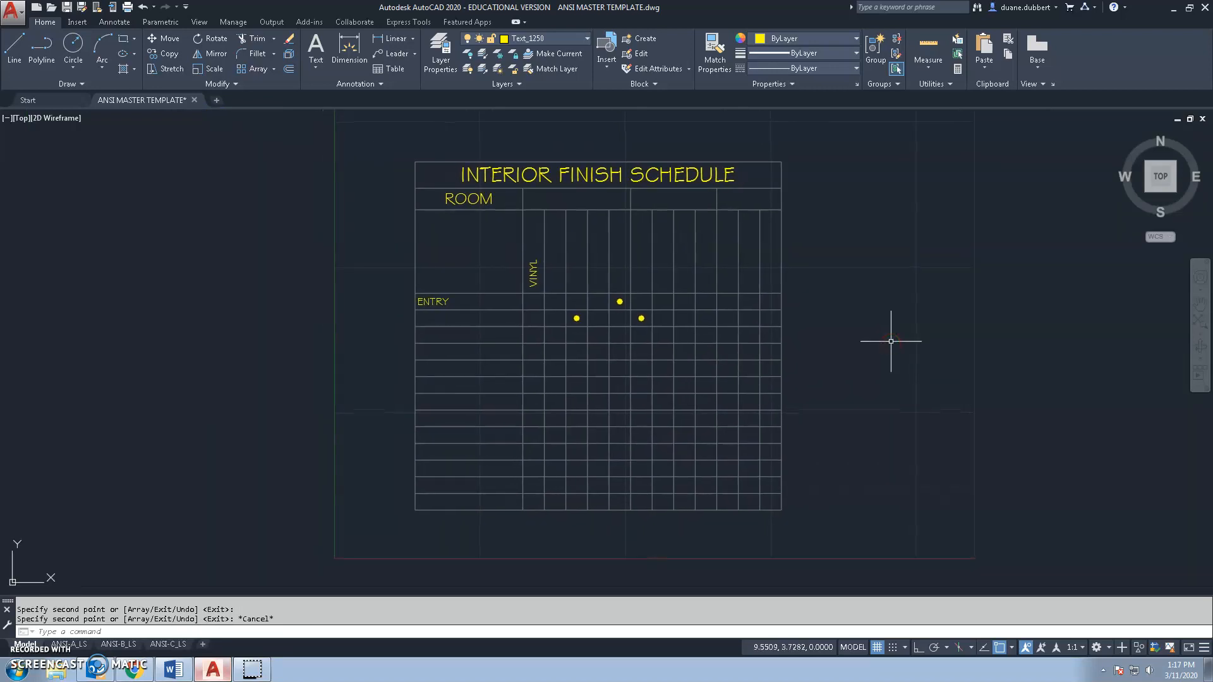